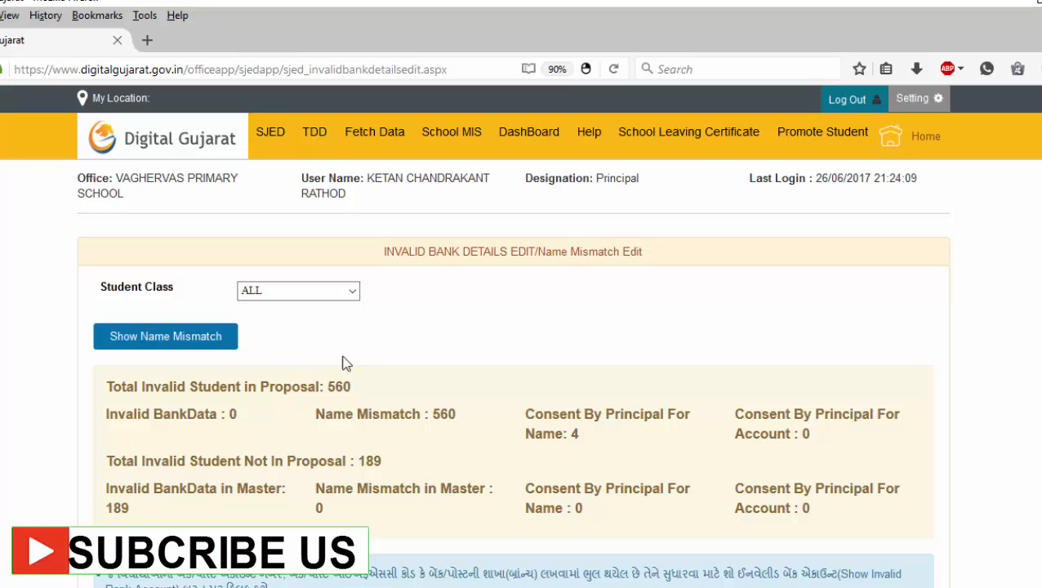
- Show the name mismatch records for all student classes
left_click(192, 343)
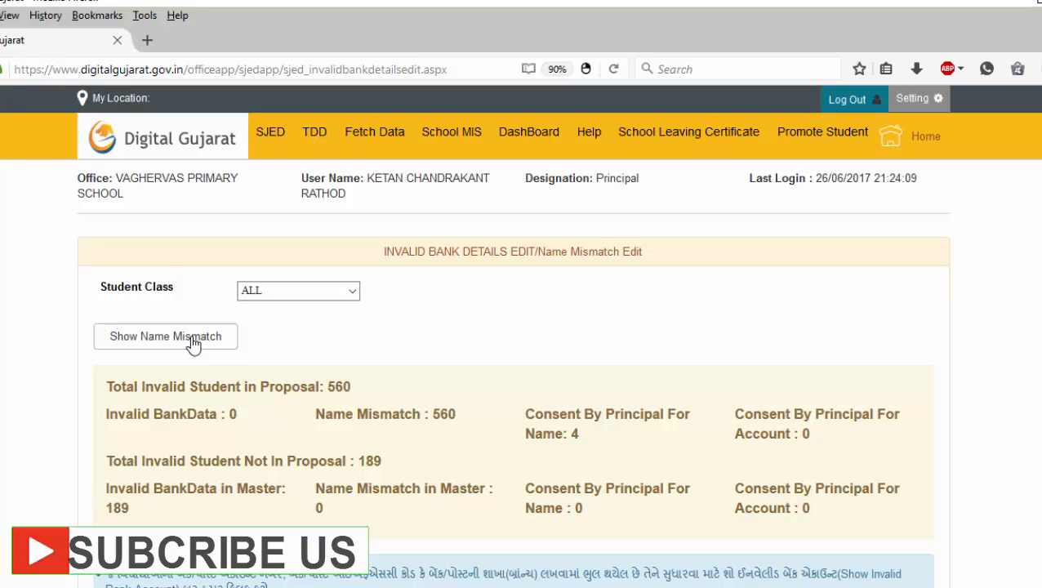
left_click(193, 344)
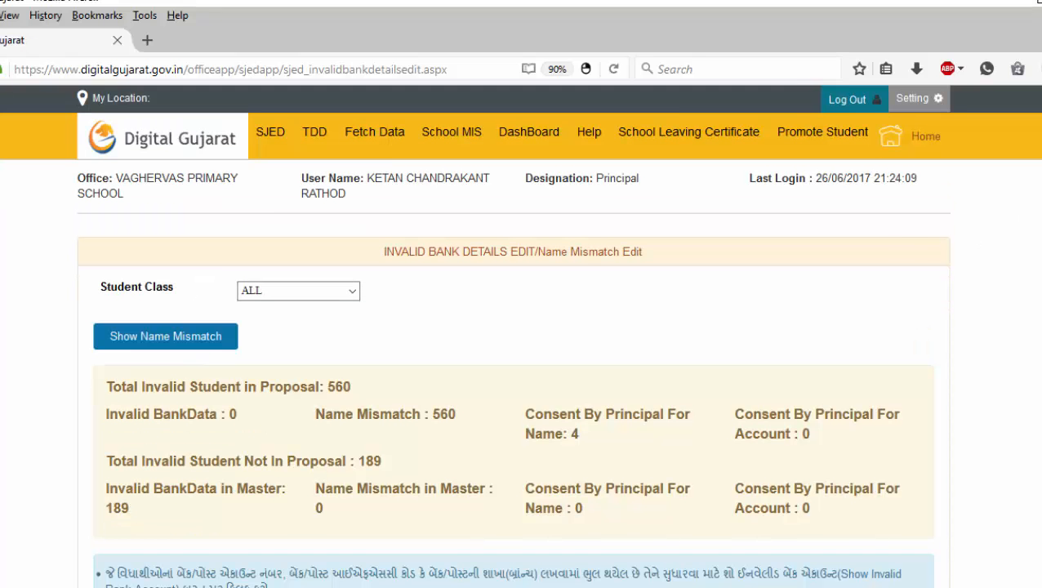
scroll(513, 335, "down", 10)
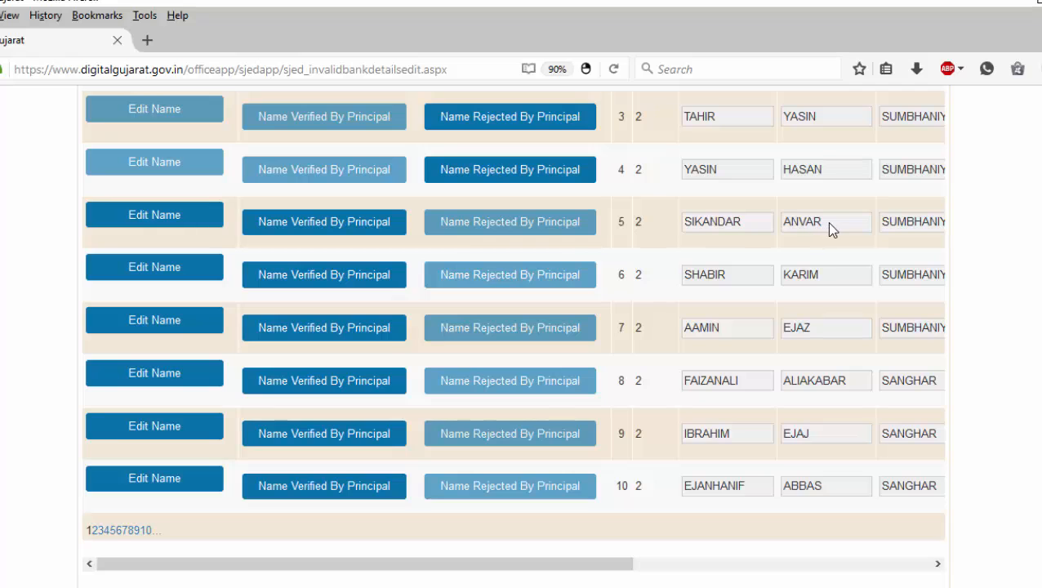
- Mark the name of the class 2 student in row 5 as verified by the principal and confirm the consent
double_click(641, 222)
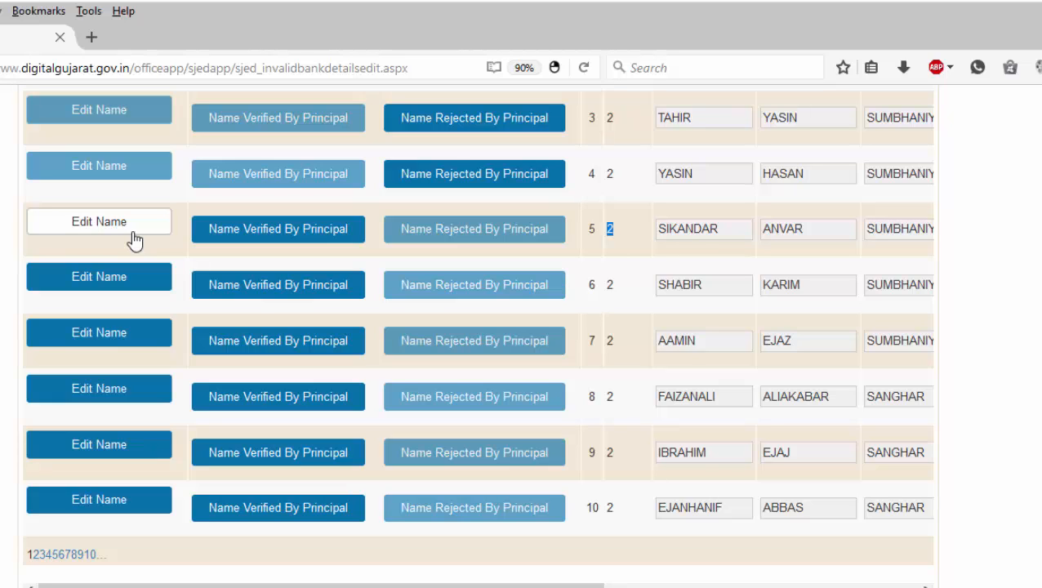
left_click(235, 237)
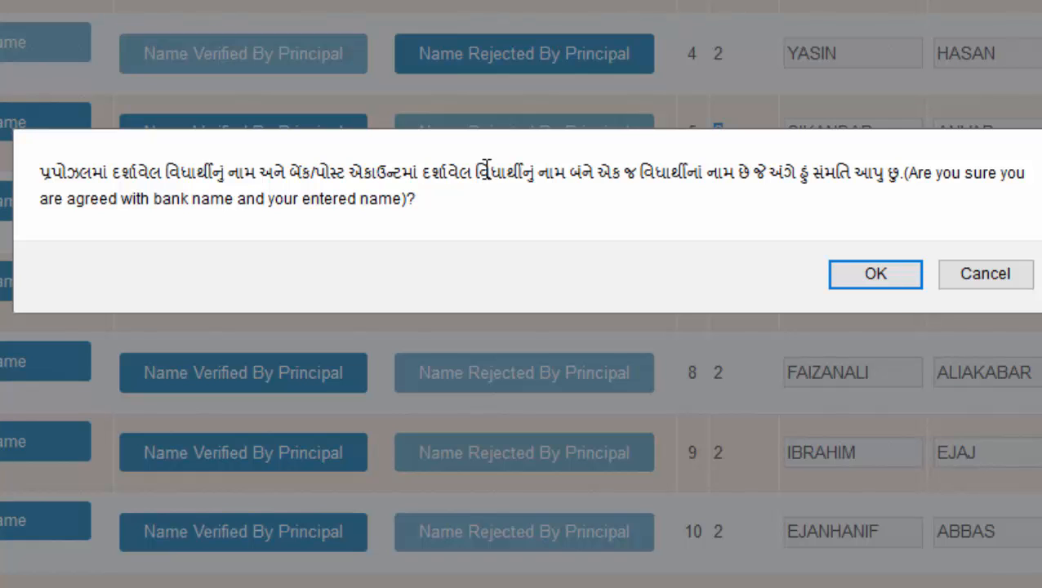
left_click(854, 280)
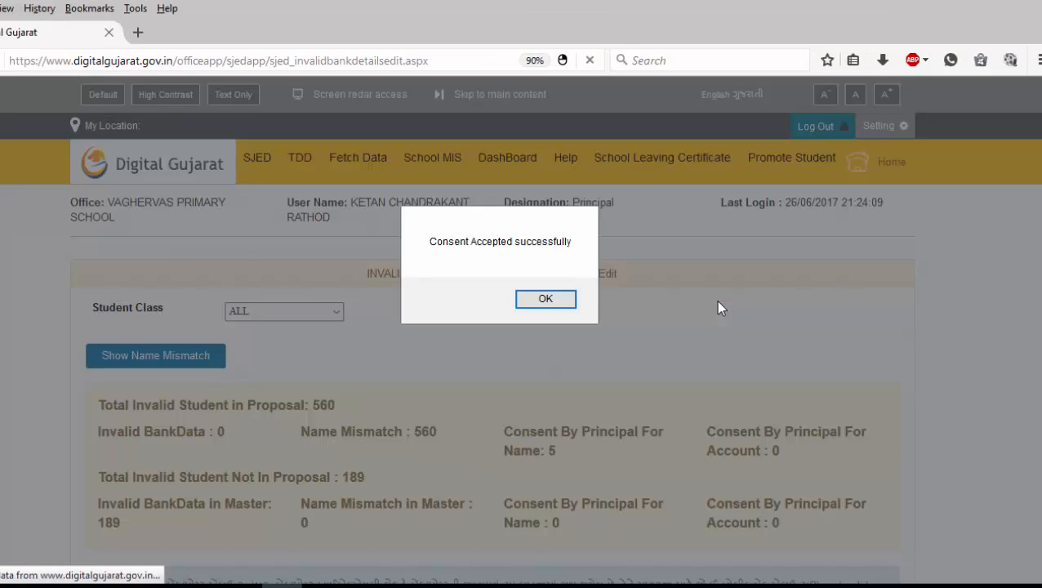
left_click(565, 299)
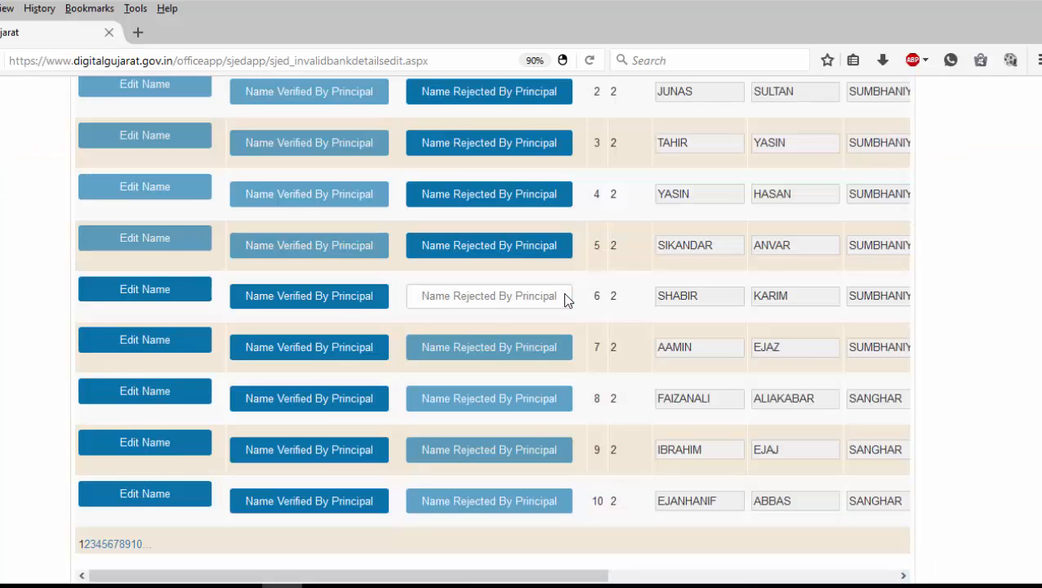
scroll(1031, 268, "down", 1)
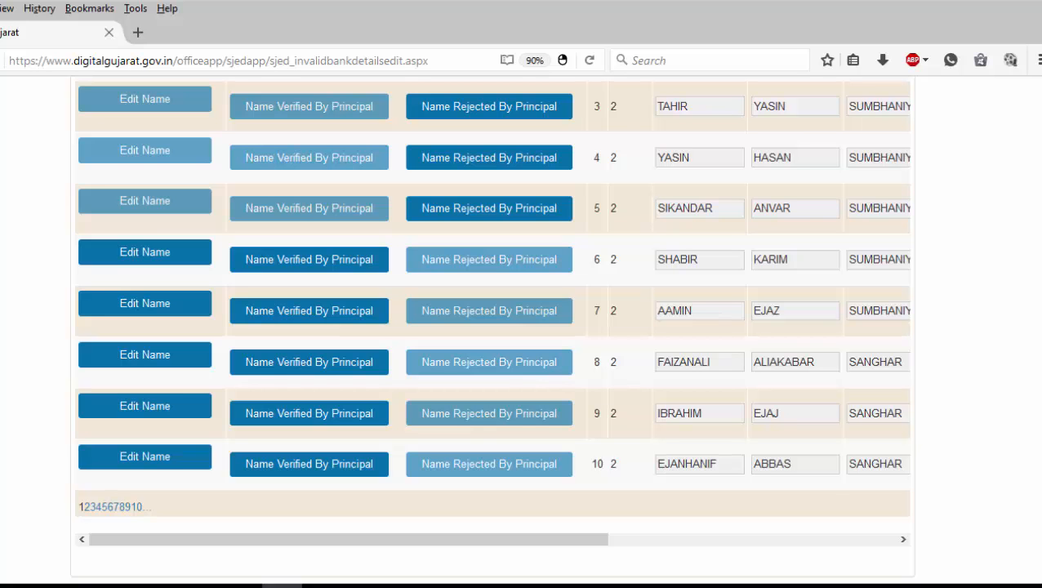
- Open the Create Proposal page for Director Developing Caste Welfare under SJED
scroll(490, 326, "up", 15)
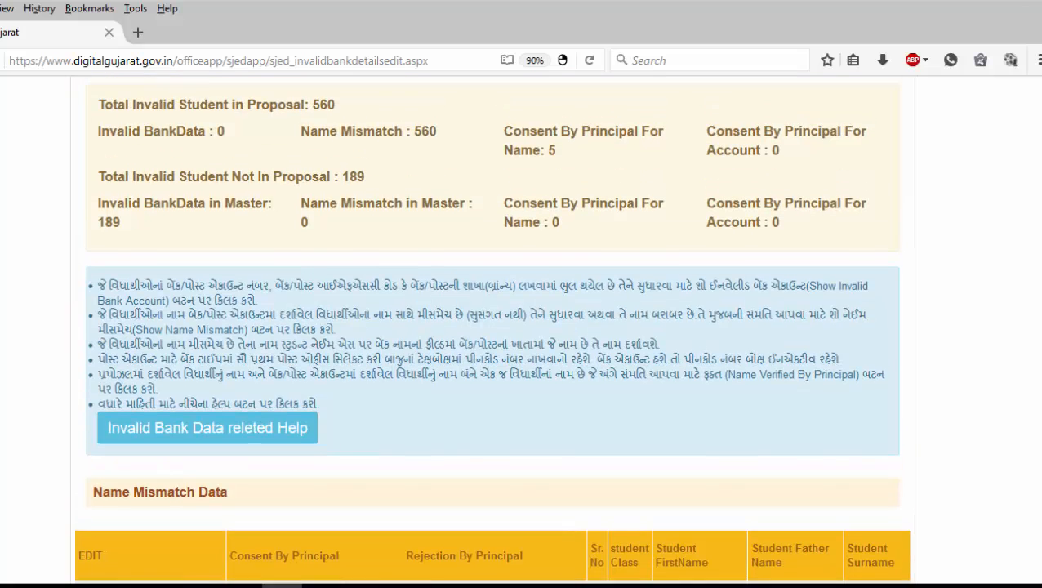
scroll(490, 327, "up", 4)
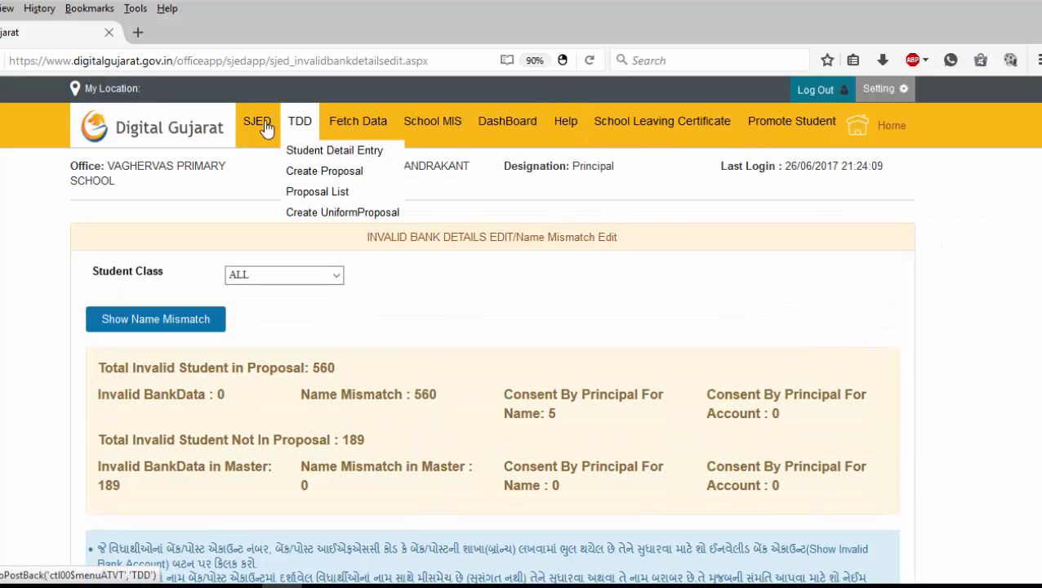
mouse_move(293, 155)
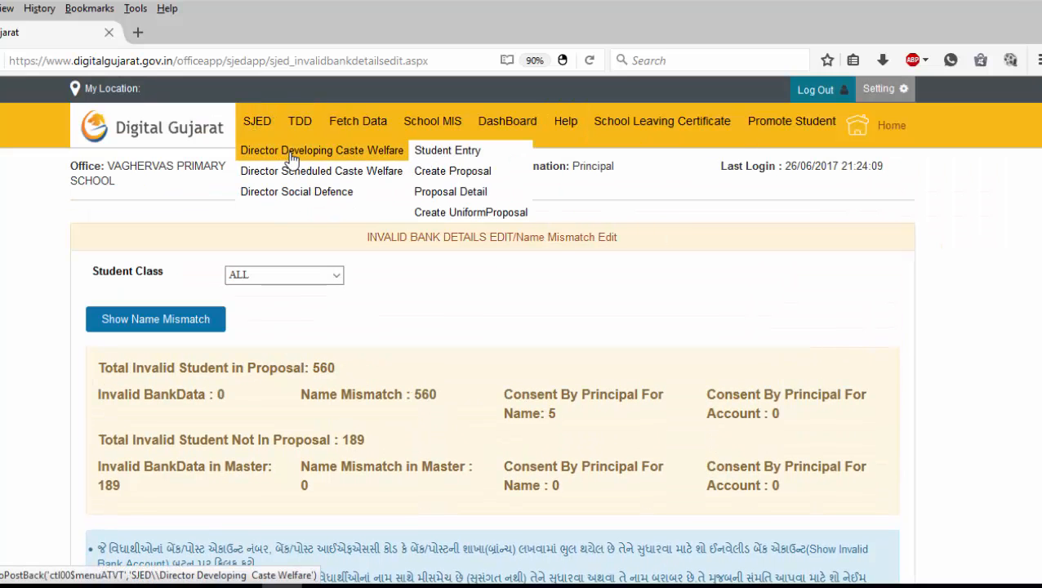
left_click(450, 178)
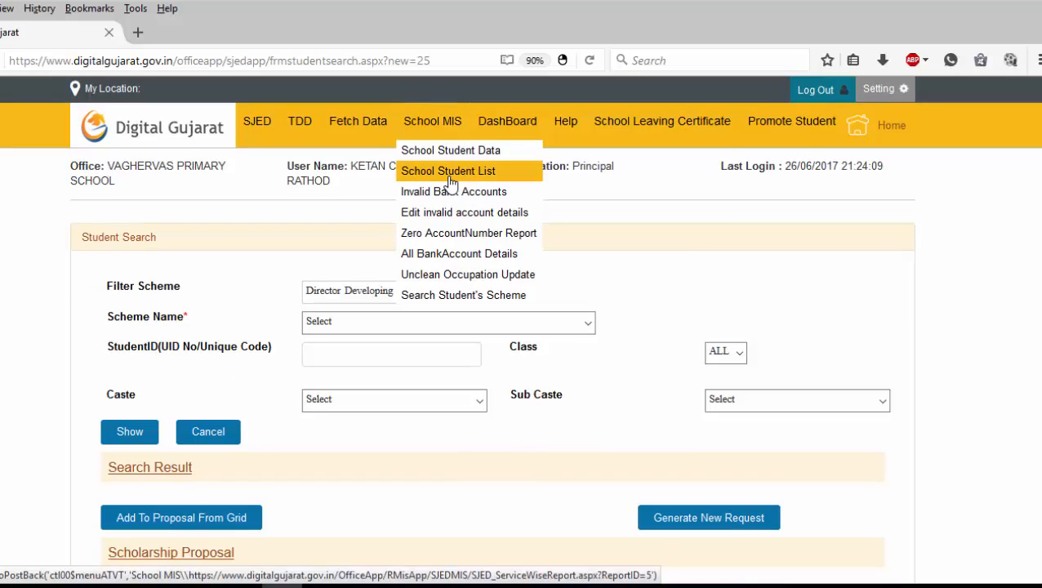
- Show the students under the scheme BCK-77 Std-1 to 4 Scholarship (SEBC)
left_click(390, 324)
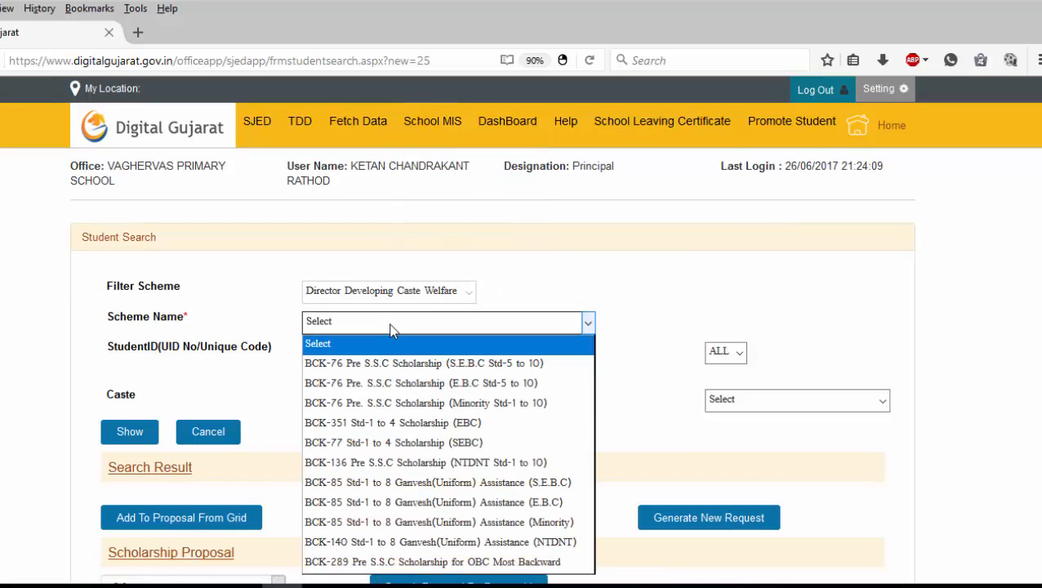
left_click(396, 446)
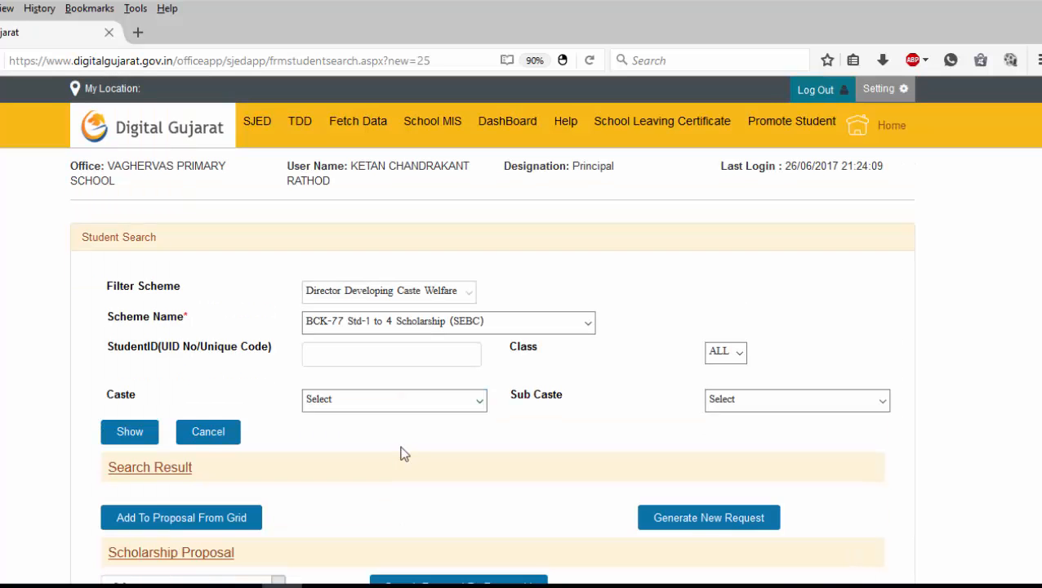
left_click(147, 434)
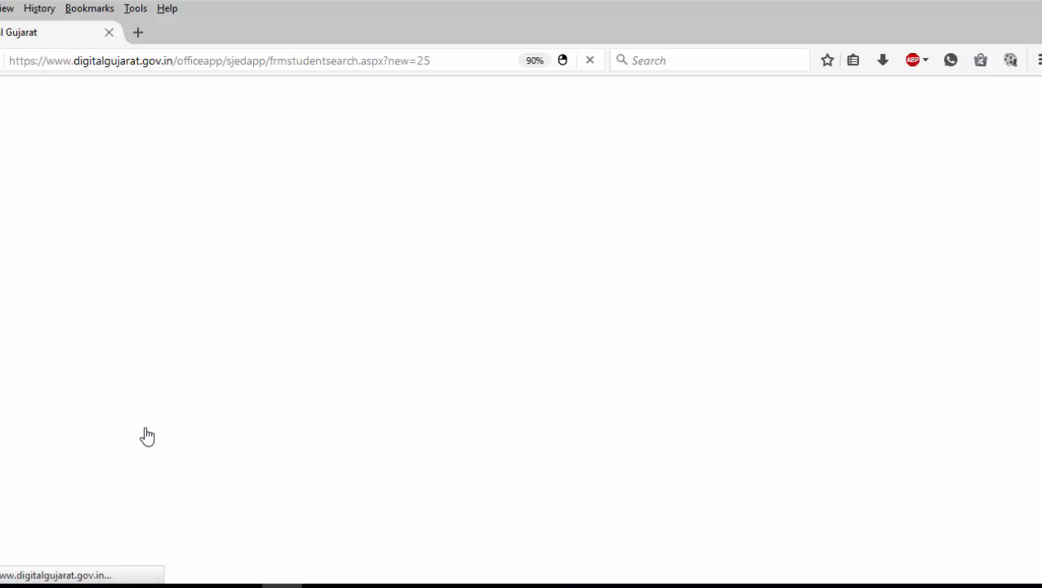
- Examine the newly consented student's account verification status, error message and principal consent, comparing the consent with the next student's
scroll(498, 326, "down", 10)
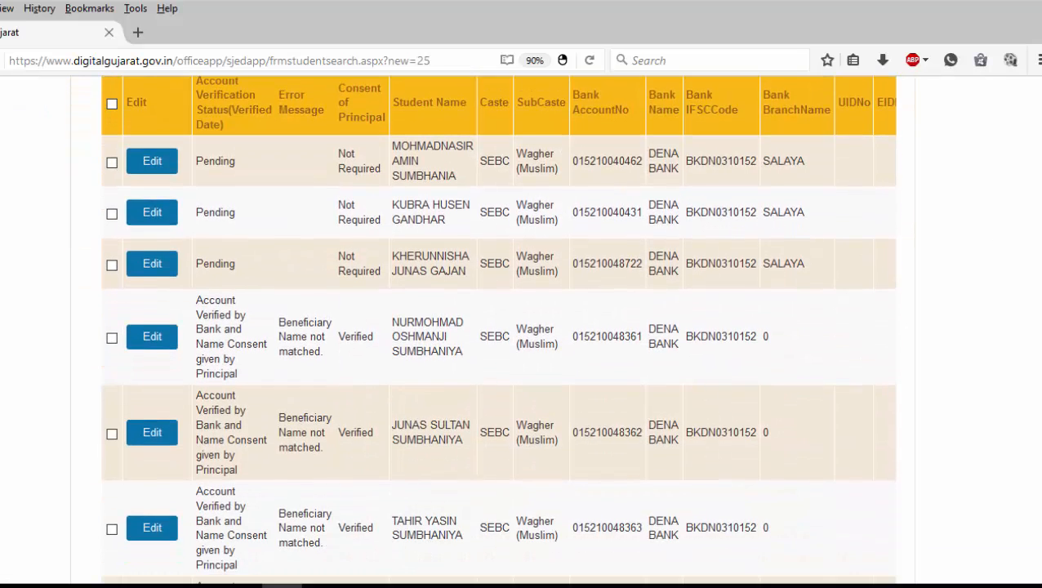
scroll(498, 327, "down", 6)
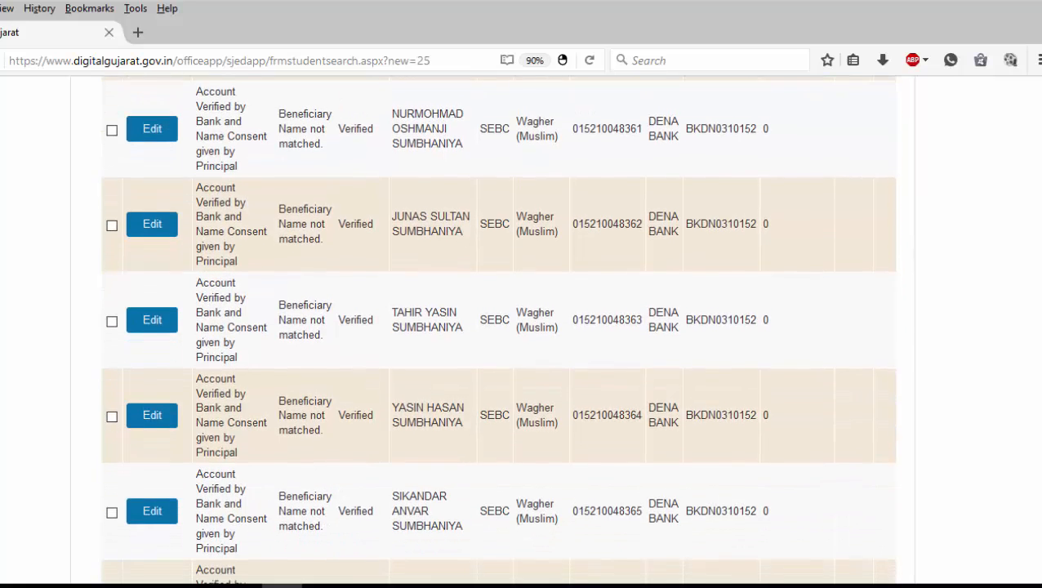
scroll(498, 327, "down", 2)
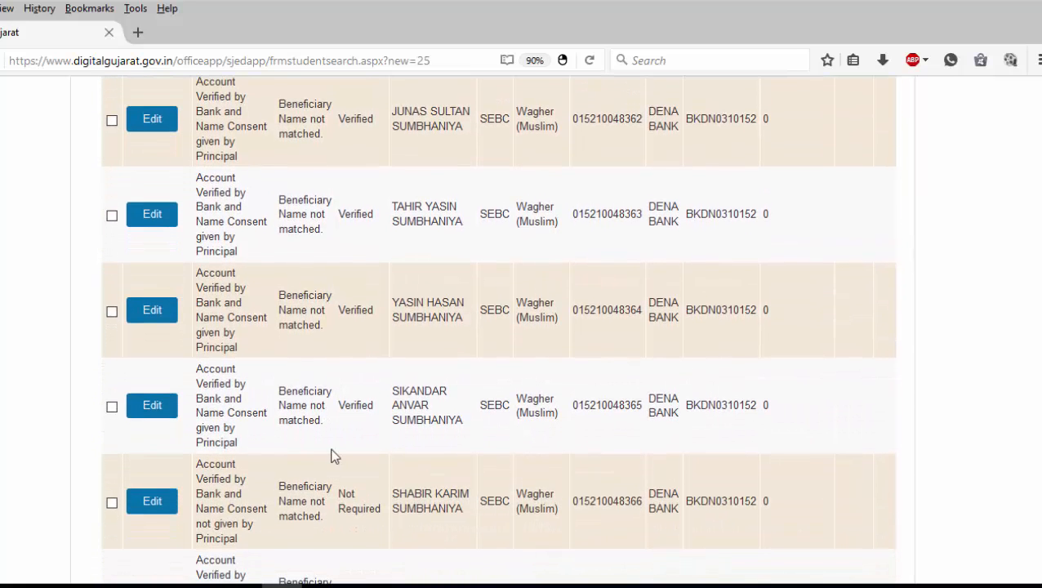
left_click_drag(433, 395, 379, 403)
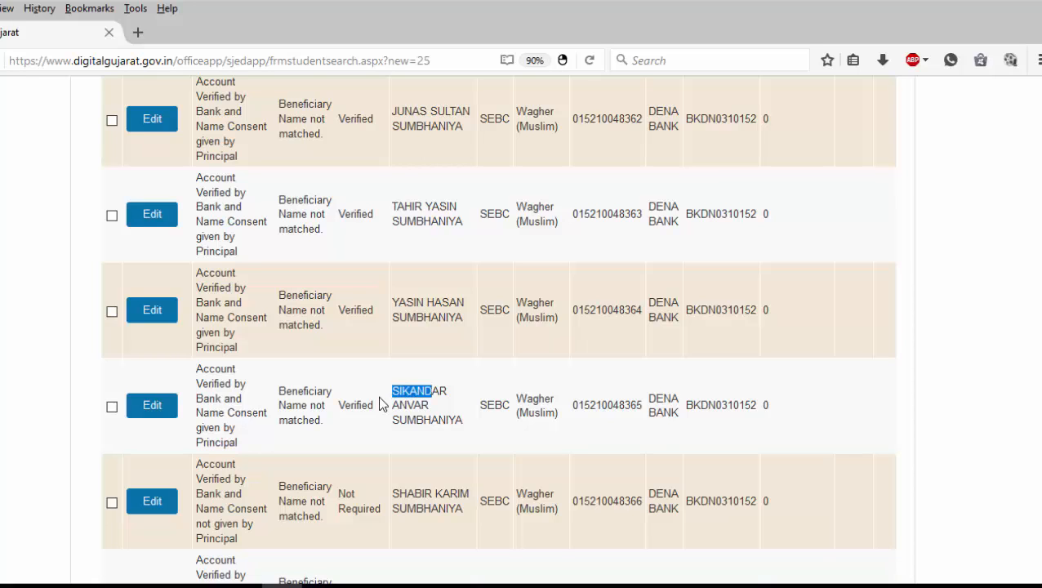
left_click(343, 406)
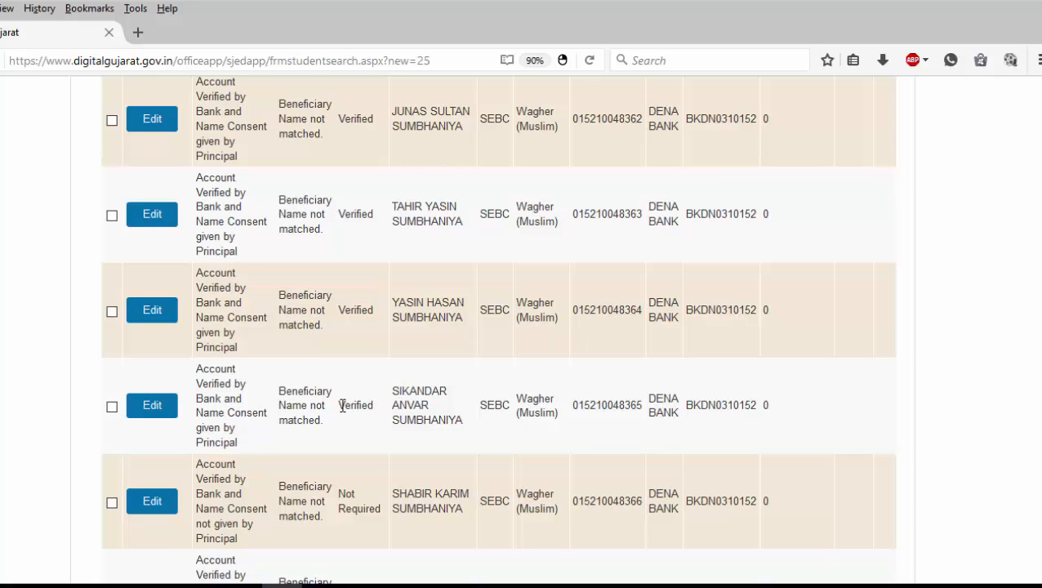
left_click_drag(343, 406, 382, 411)
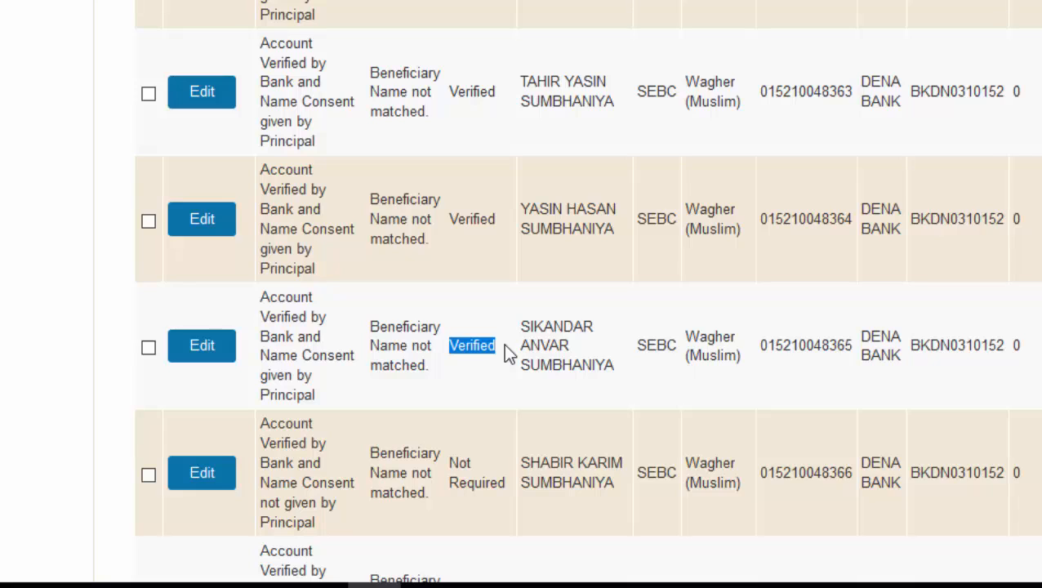
left_click_drag(459, 462, 490, 492)
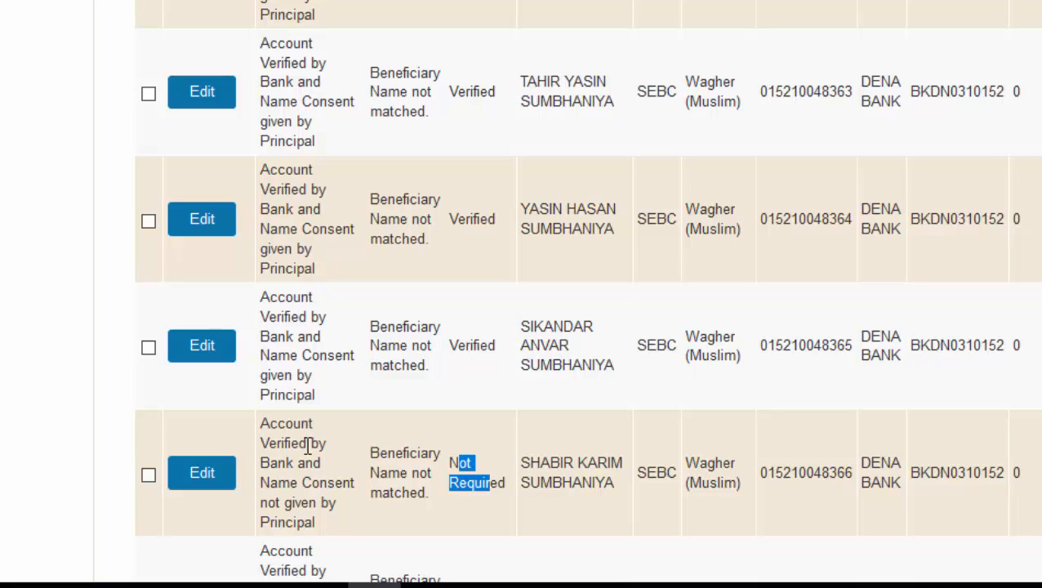
left_click_drag(262, 296, 324, 398)
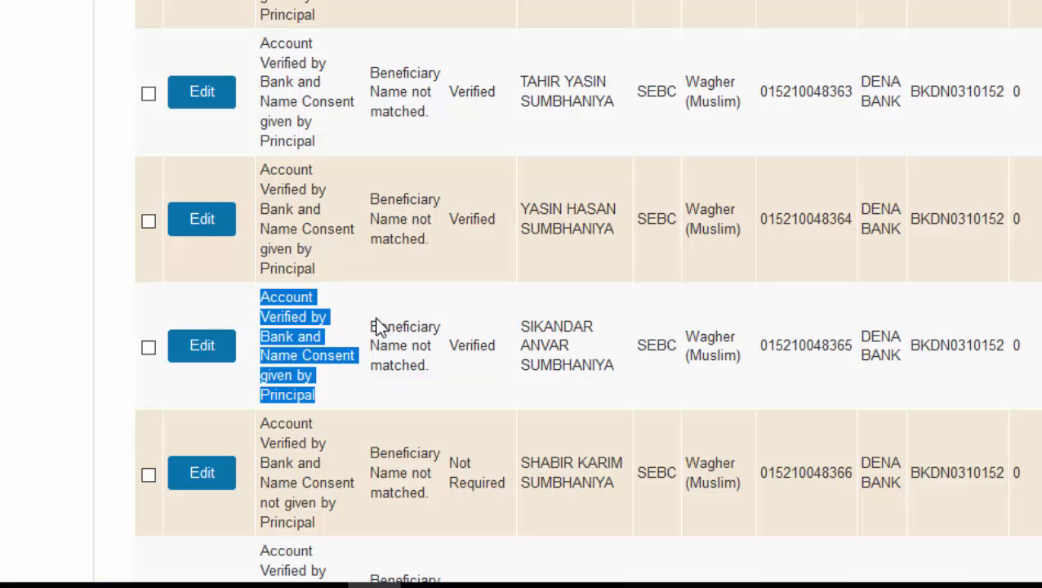
left_click_drag(372, 326, 435, 382)
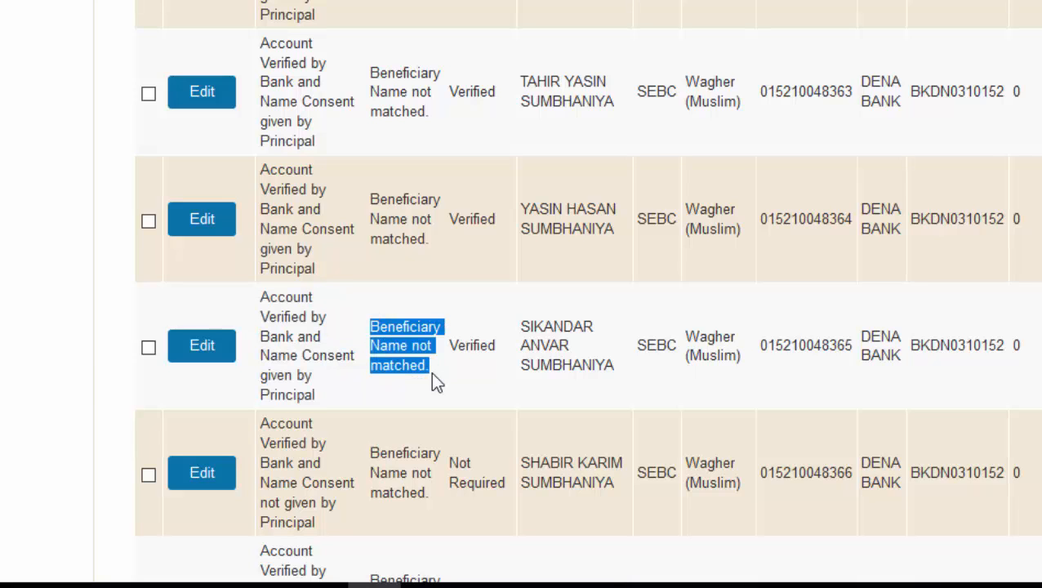
- Try to add the newly consented student to the proposal from the search result grid
left_click(148, 348)
left_click(152, 119)
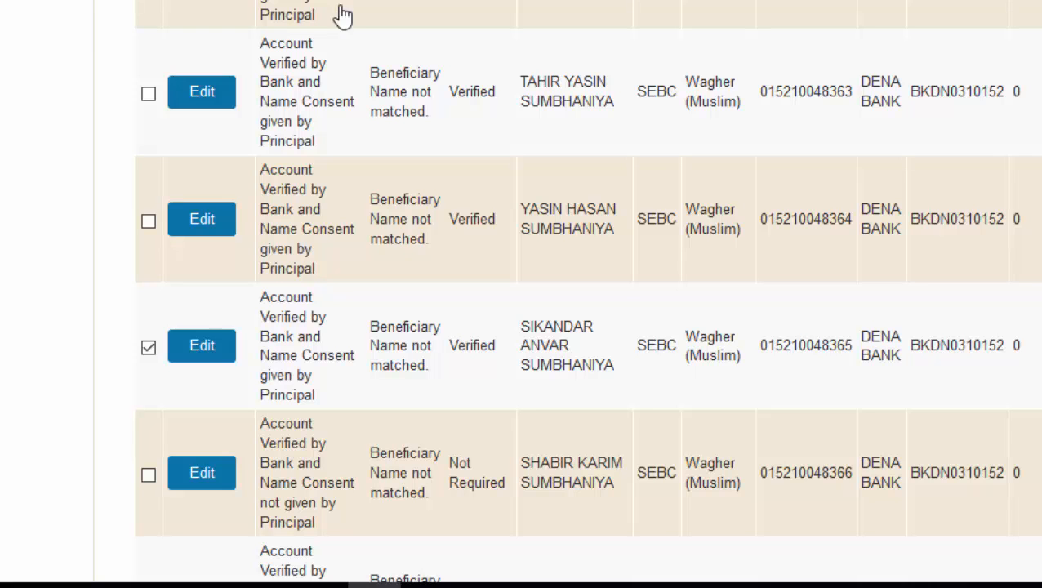
scroll(523, 294, "down", 5)
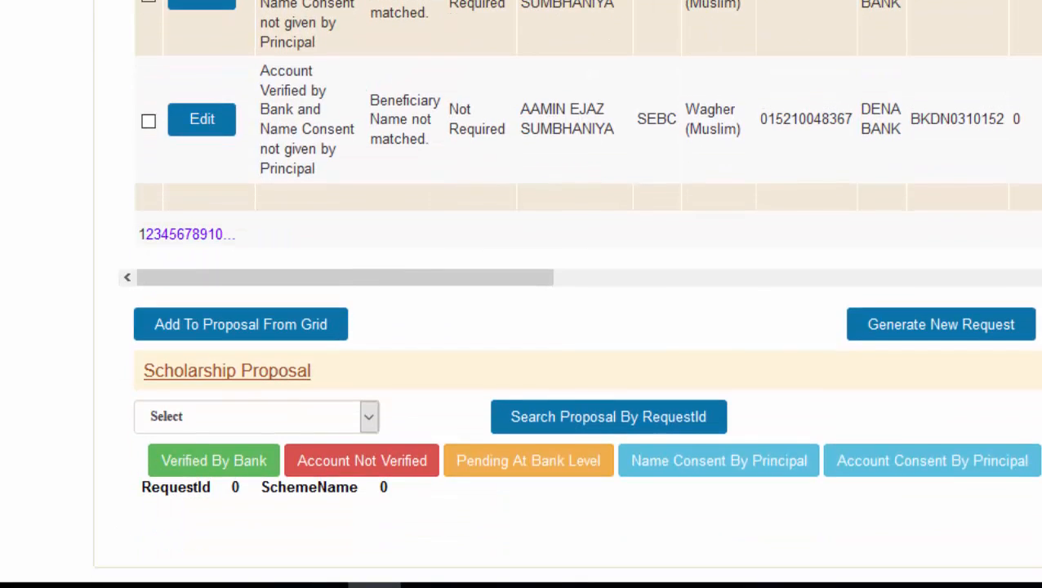
left_click(317, 340)
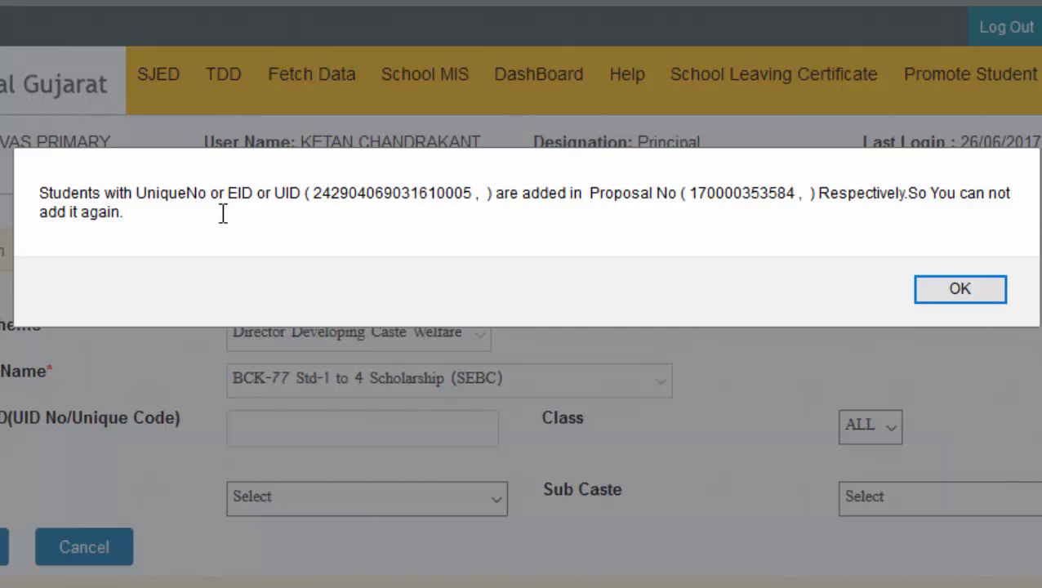
- Copy the last six digits of the existing proposal number from the message and dismiss the message
left_click_drag(324, 198, 483, 199)
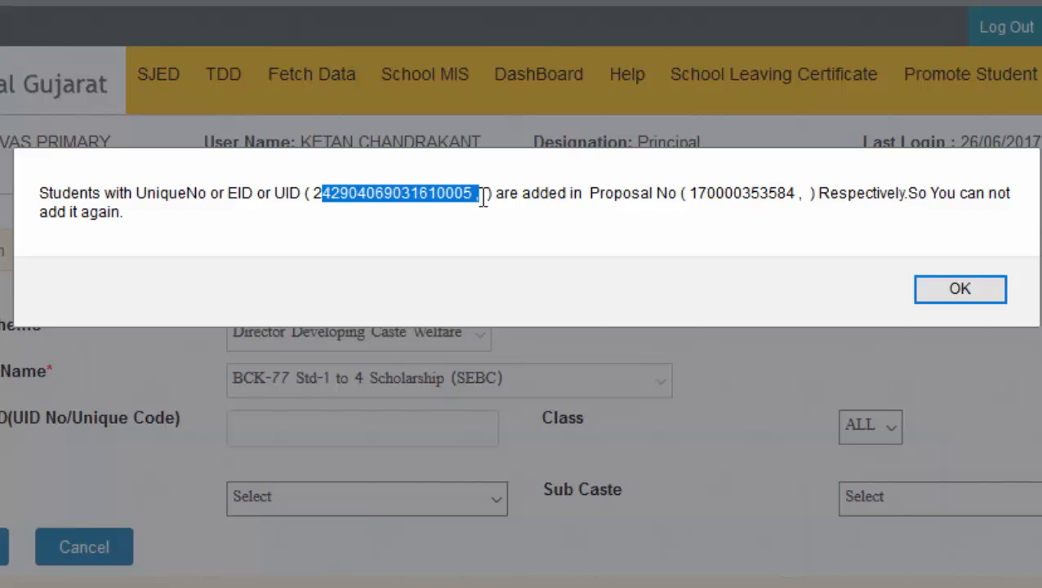
left_click_drag(707, 196, 801, 206)
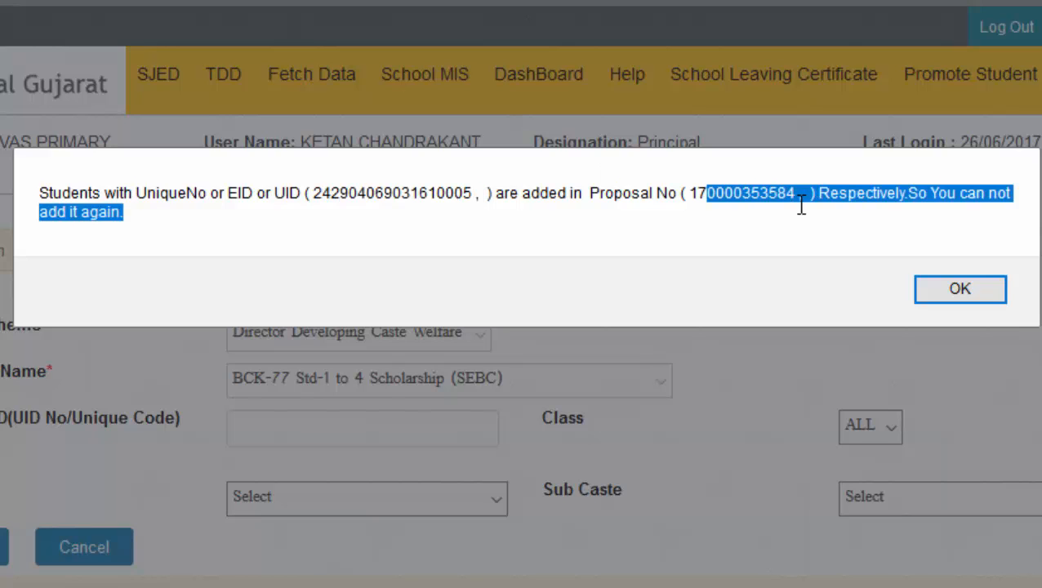
left_click(794, 193)
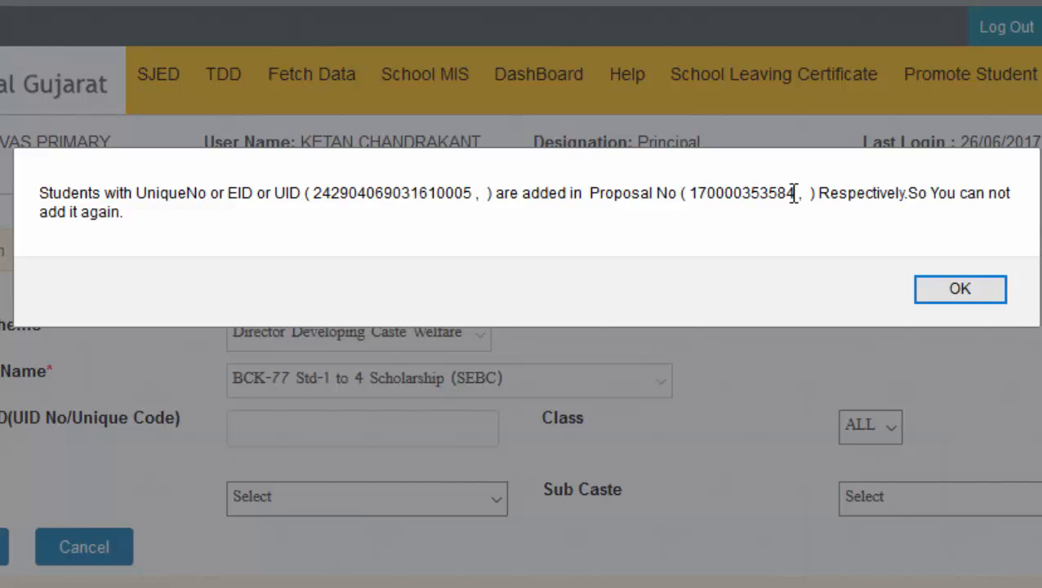
left_click_drag(798, 193, 744, 193)
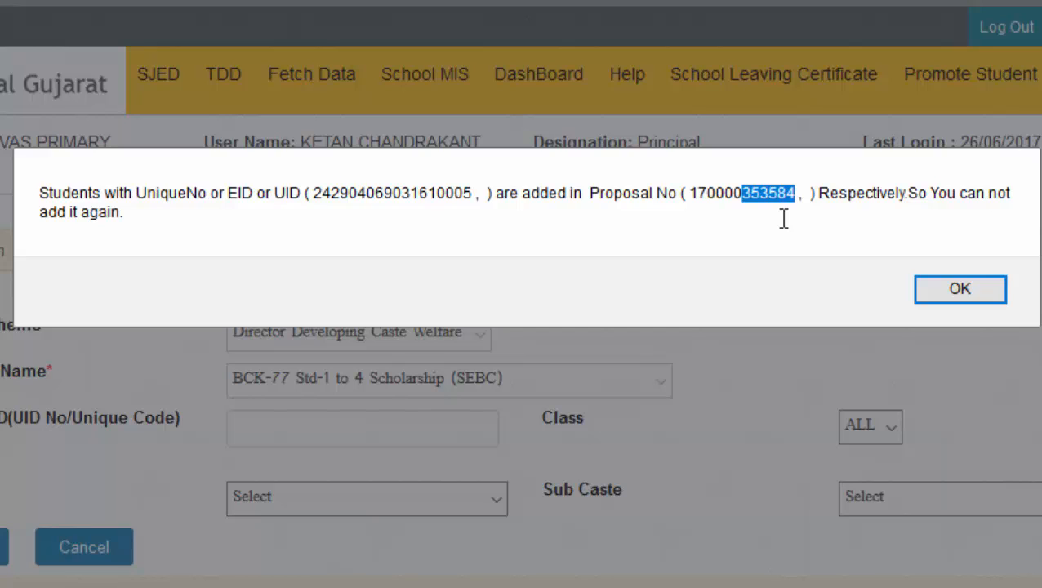
left_click(941, 299)
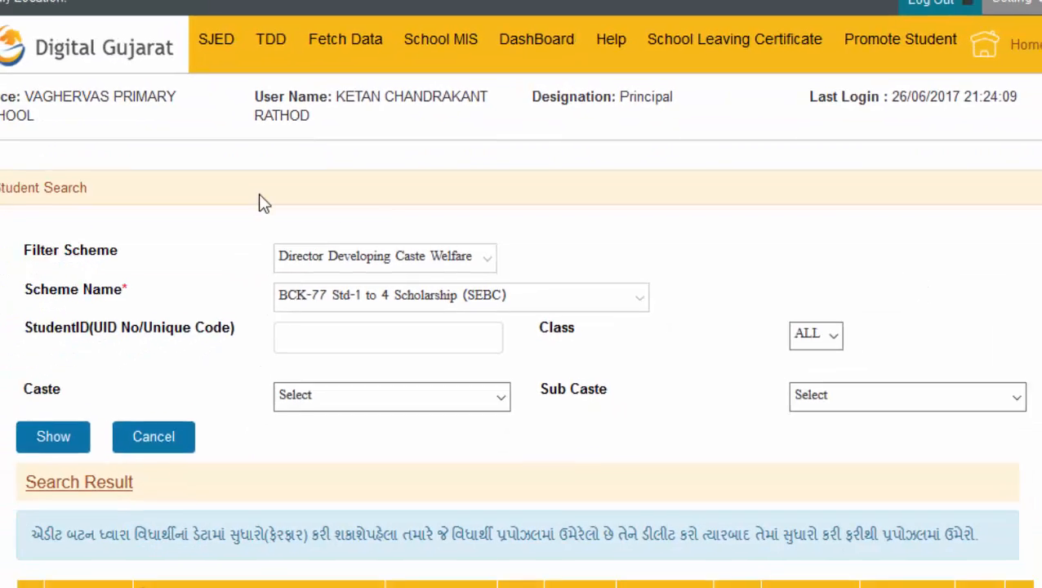
- Open the Proposal Detail list for Director Developing Caste Welfare and paste the copied proposal number digits into the browser's search box
mouse_move(158, 75)
mouse_move(383, 90)
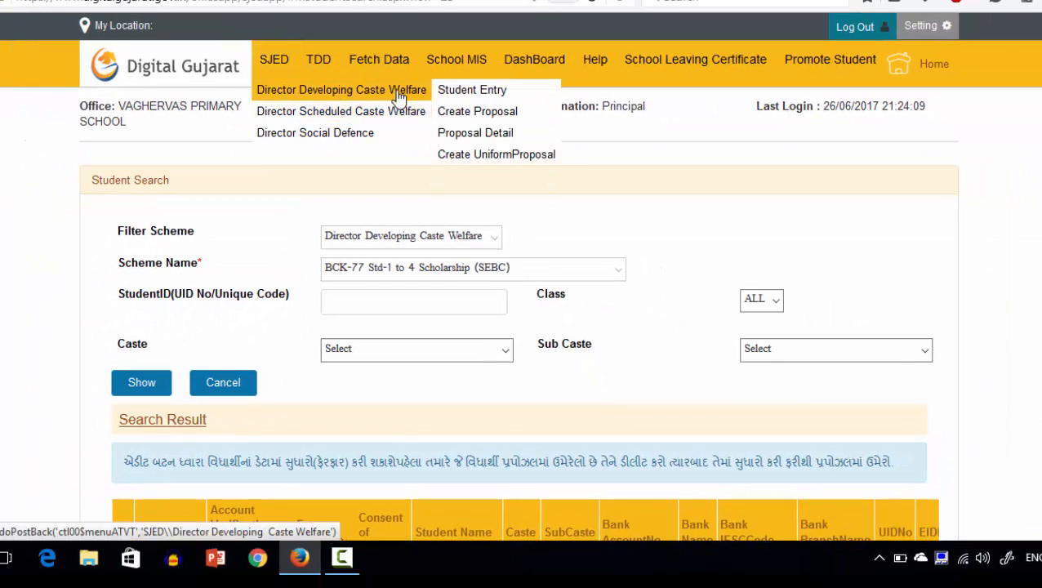
left_click(479, 139)
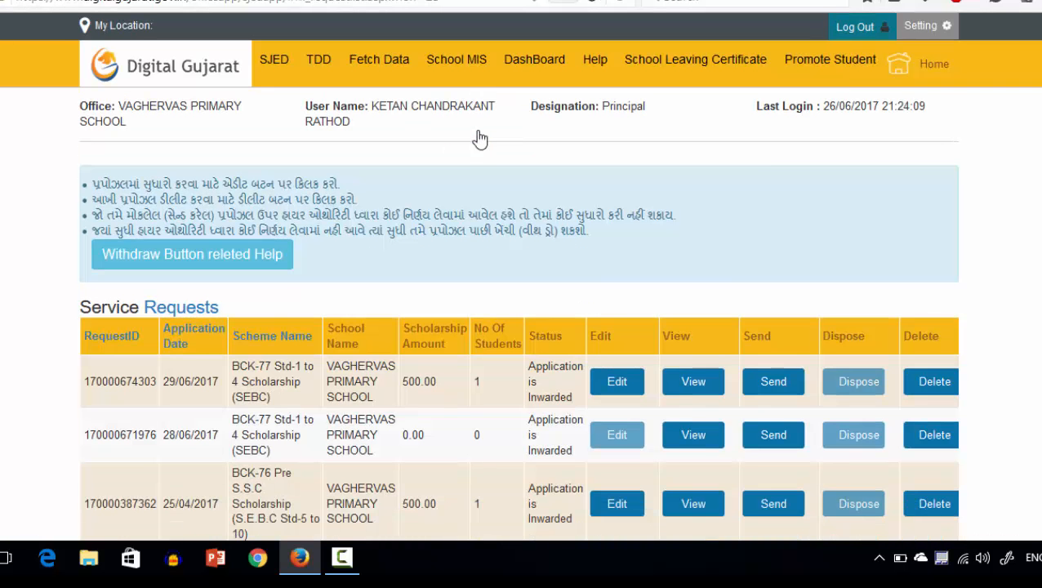
left_click(756, 1)
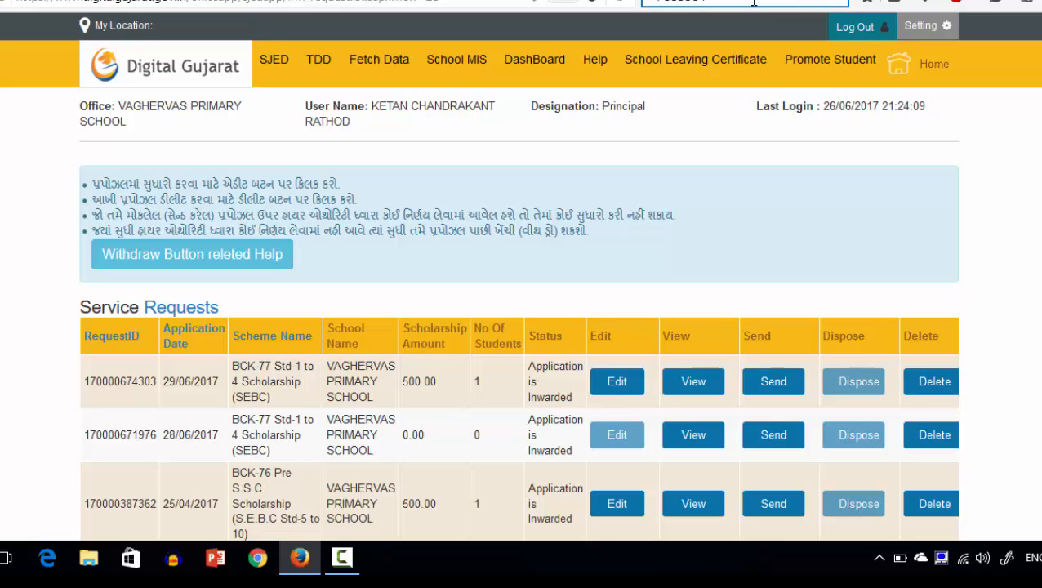
- Locate the existing 211-student BCK-77 Std-1 to 4 Scholarship (SEBC) proposal in the service requests and open it for editing
left_click(755, 1)
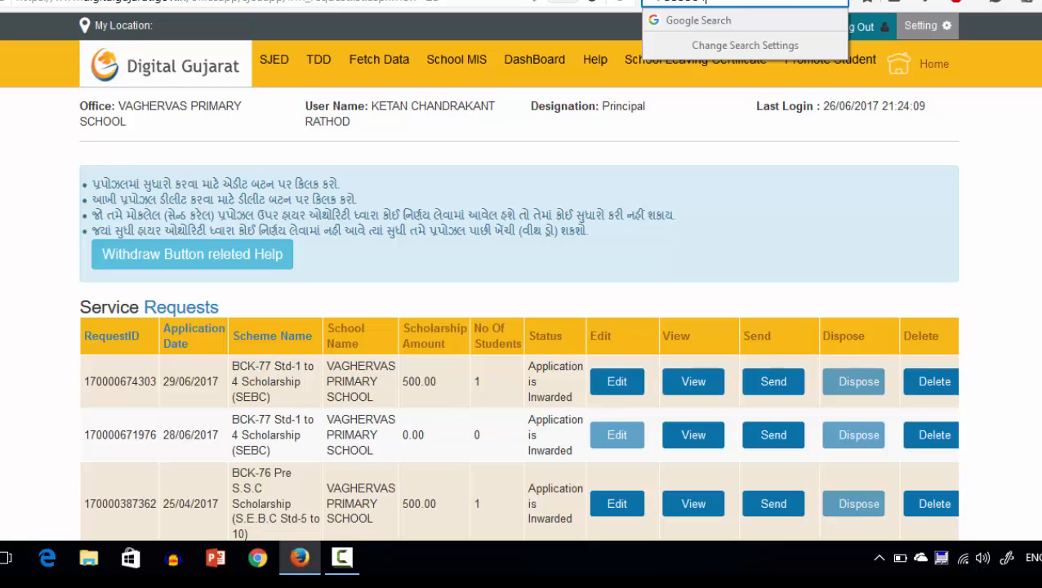
scroll(519, 327, "down", 15)
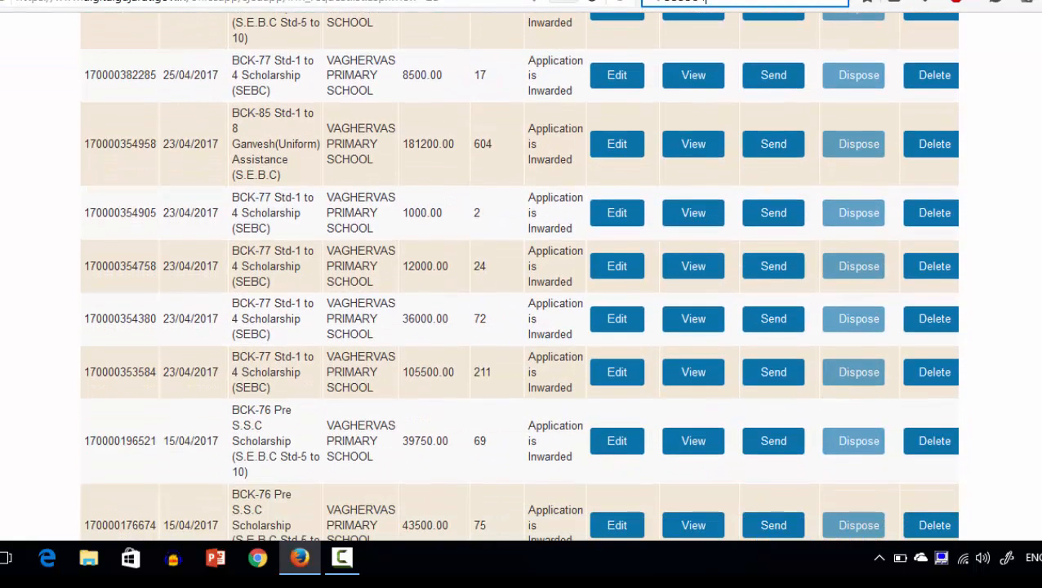
left_click_drag(85, 372, 399, 398)
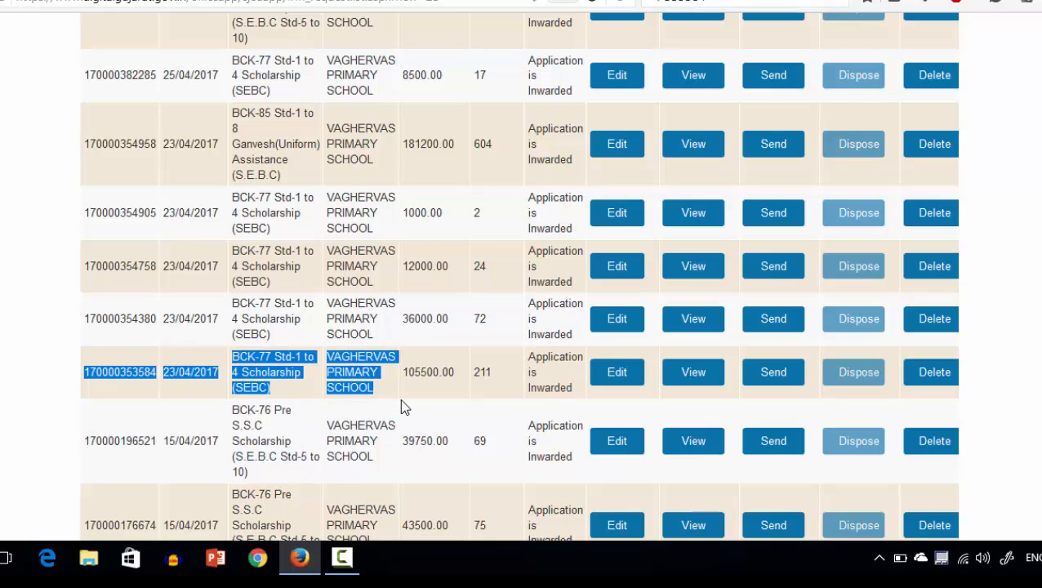
left_click(633, 390)
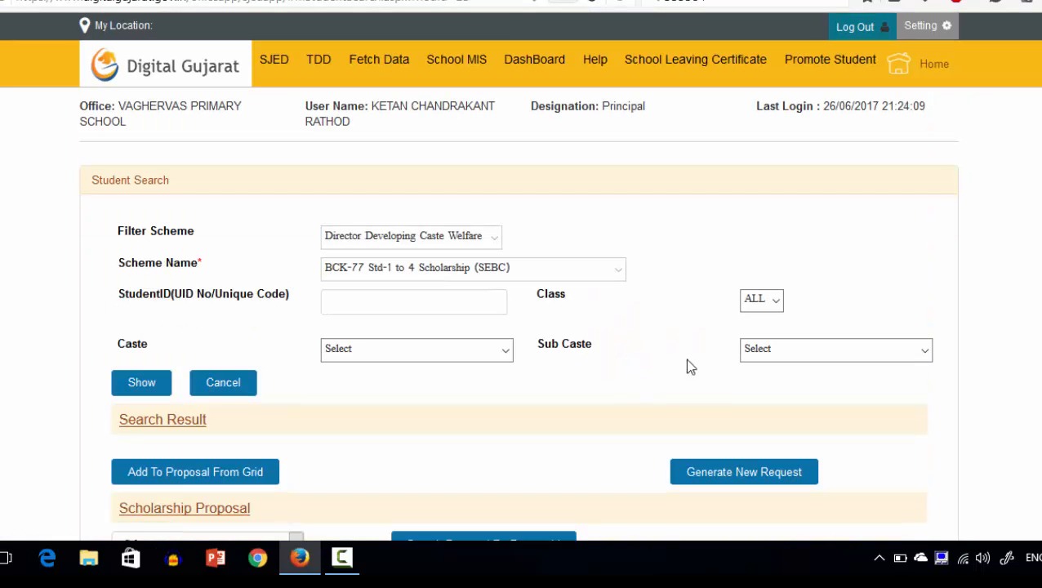
- Delete the newly consented student from the existing BCK-77 Std-1 to 4 Scholarship (SEBC) proposal
scroll(523, 327, "down", 10)
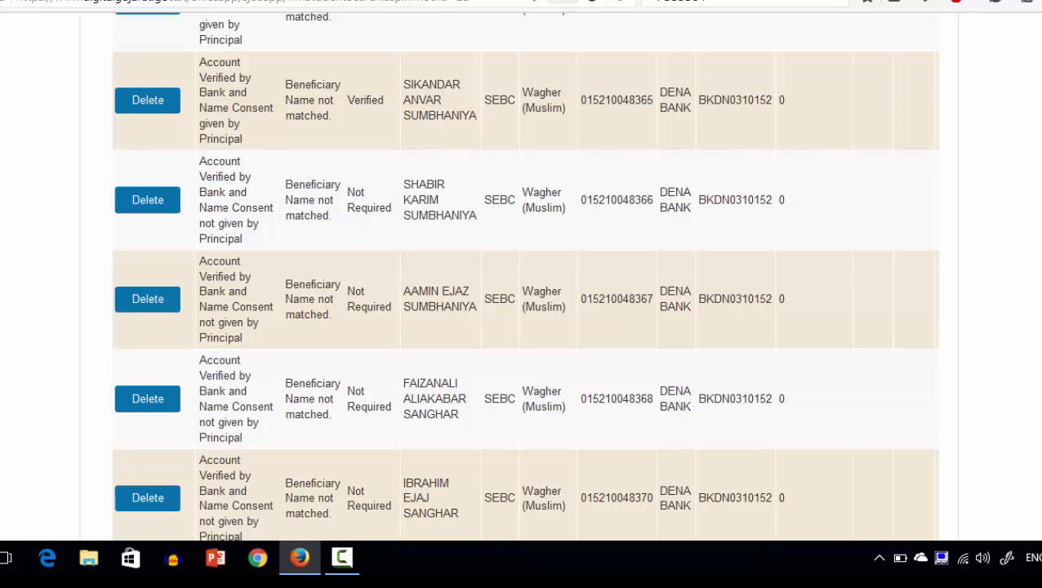
scroll(523, 278, "down", 2)
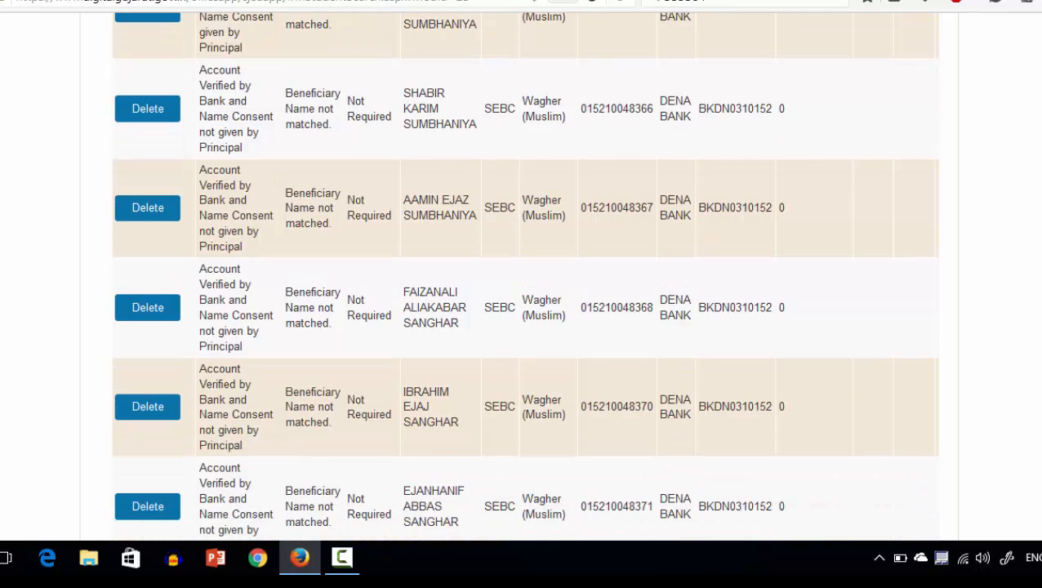
scroll(558, 223, "up", 3)
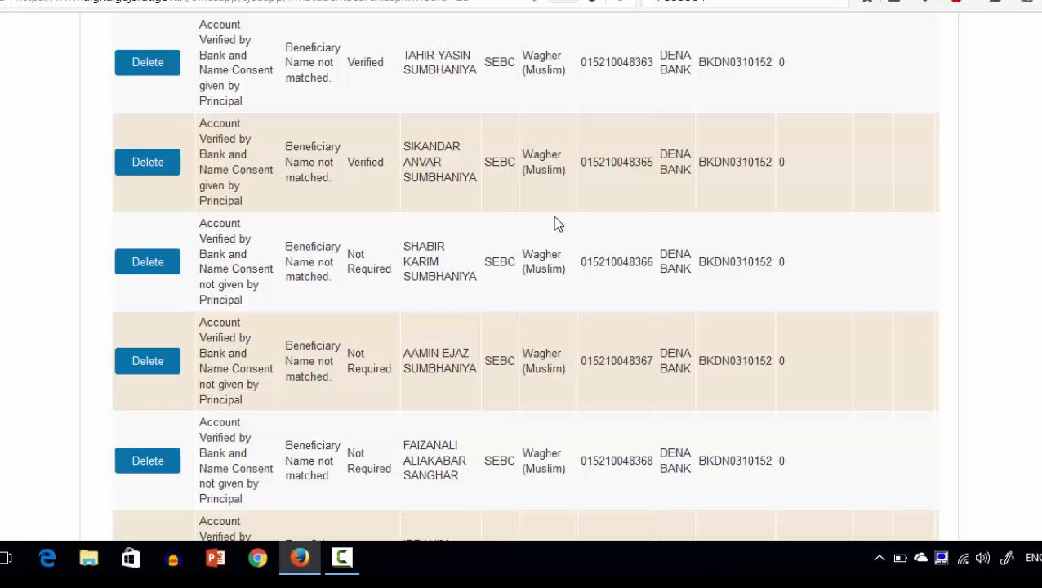
left_click_drag(405, 145, 471, 180)
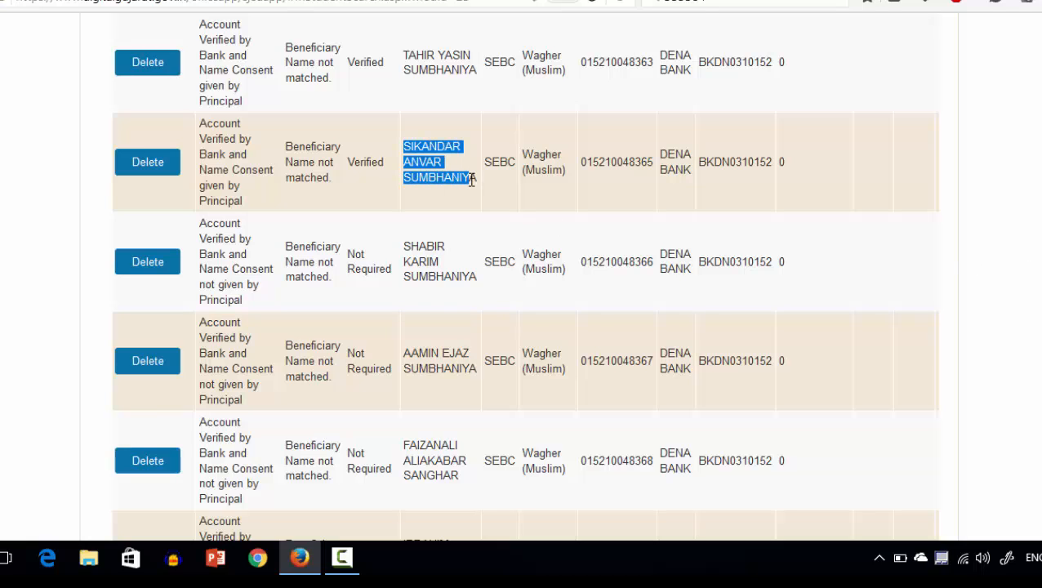
left_click(161, 170)
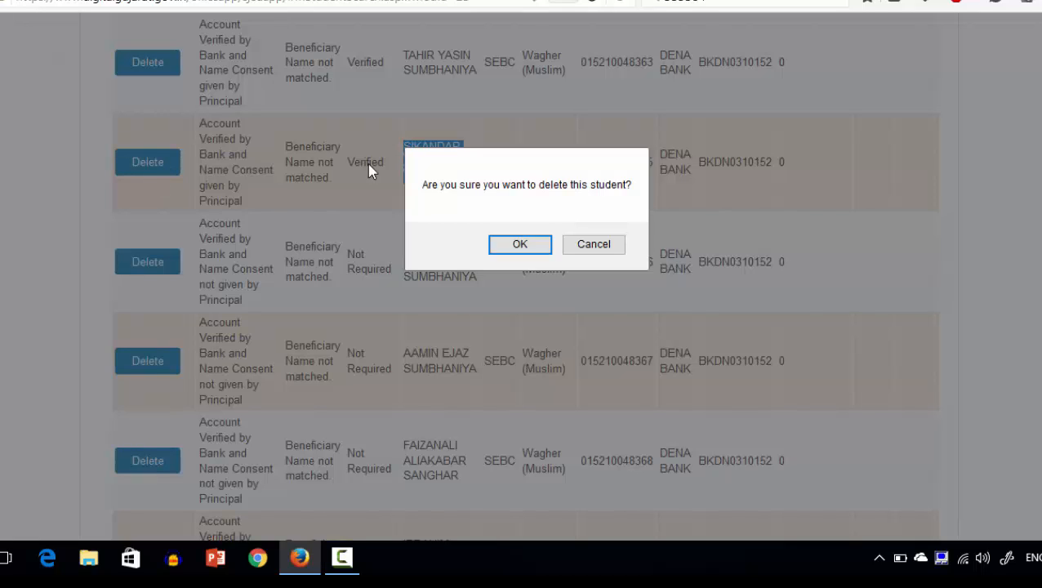
left_click(521, 244)
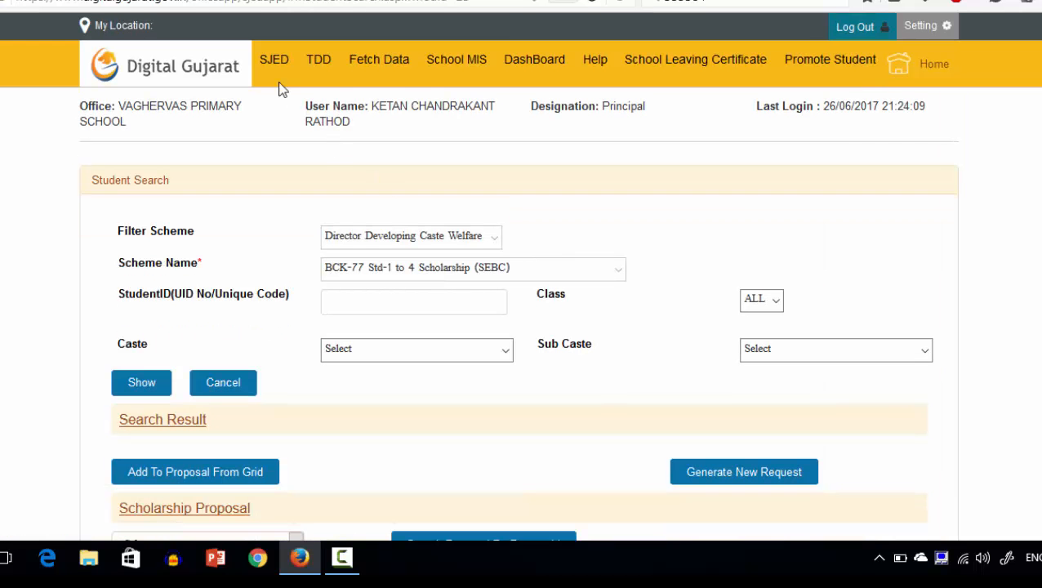
- Open Create Proposal for Director Developing Caste Welfare and show the students for BCK-77 Std-1 to 4 Scholarship (SEBC)
mouse_move(270, 67)
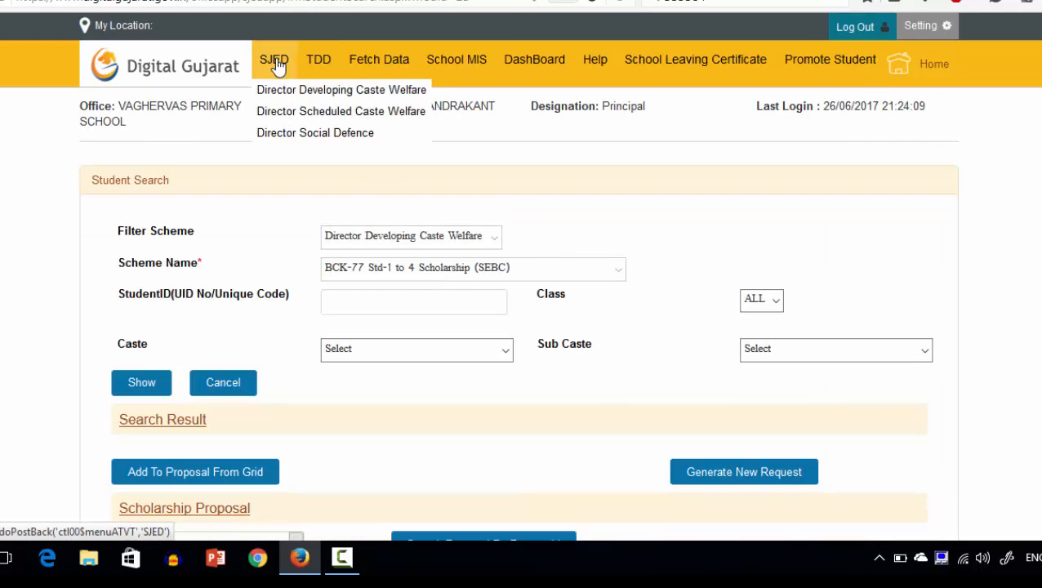
mouse_move(263, 89)
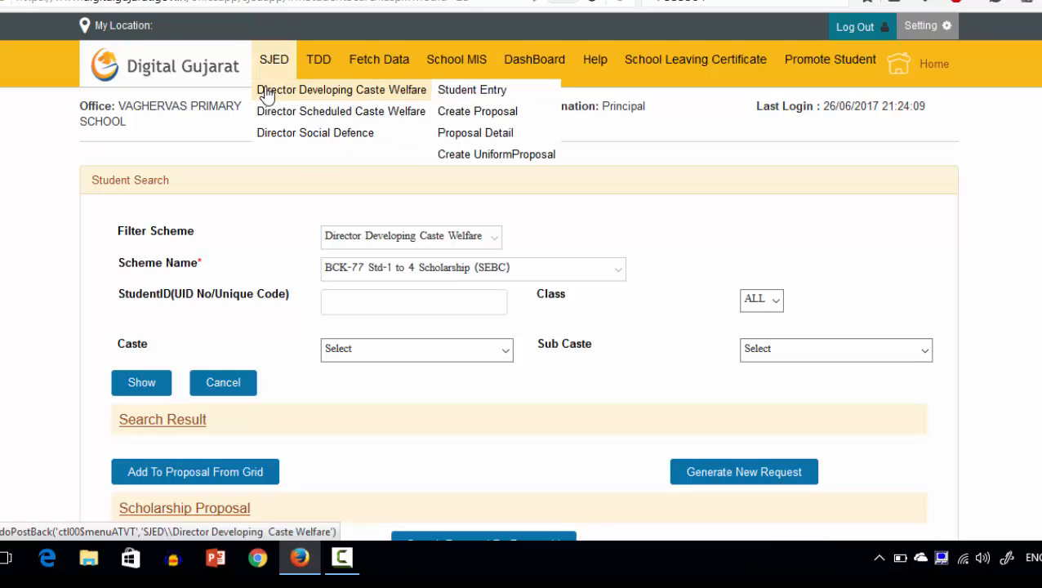
left_click(464, 118)
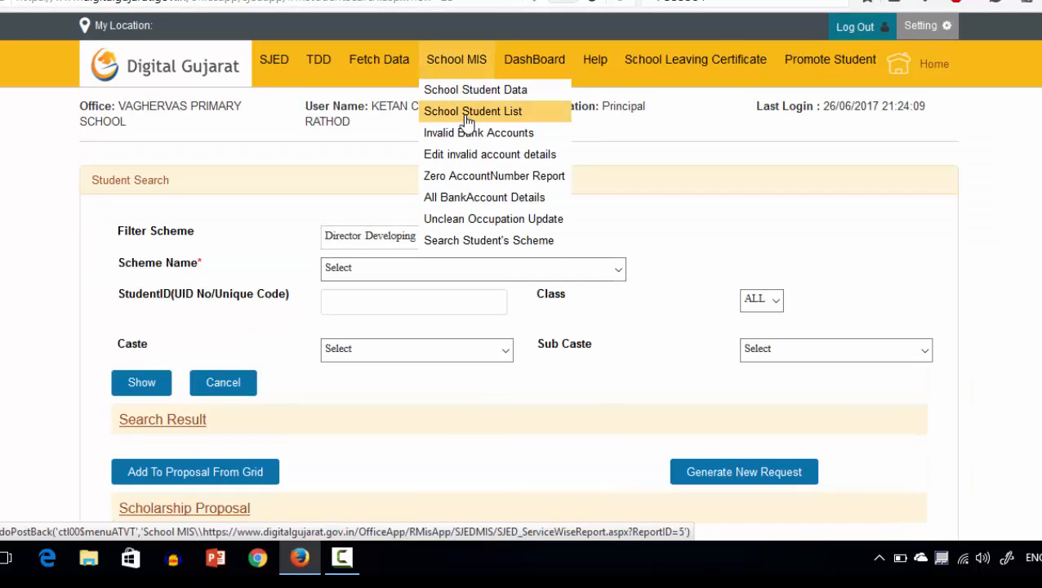
left_click(474, 274)
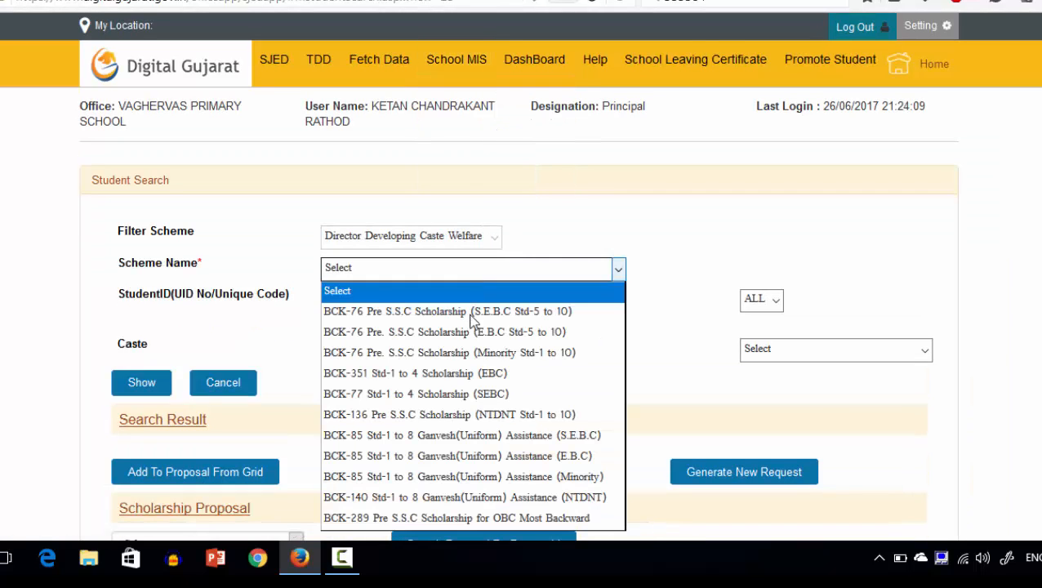
left_click(468, 394)
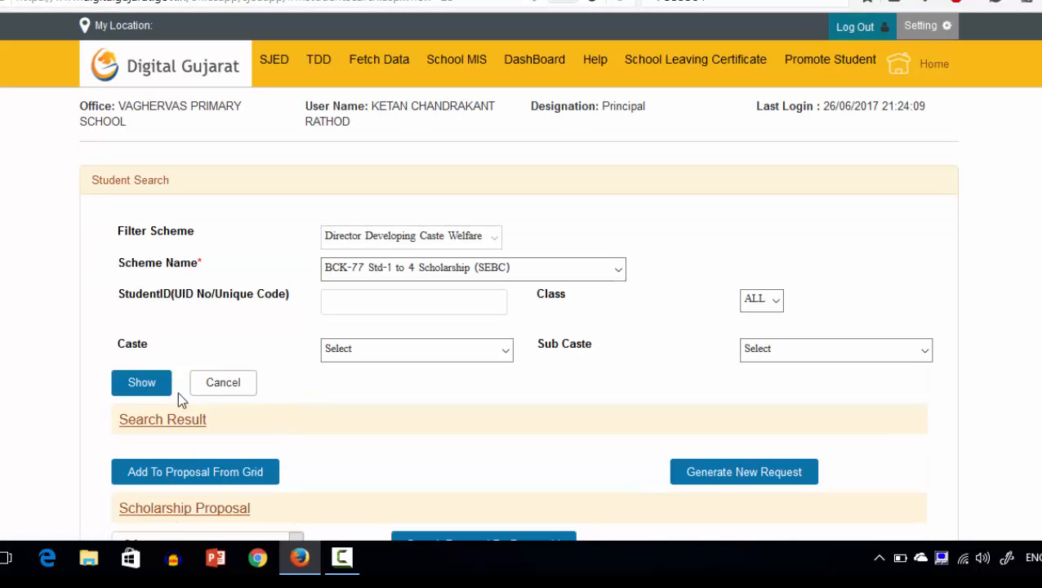
left_click(141, 383)
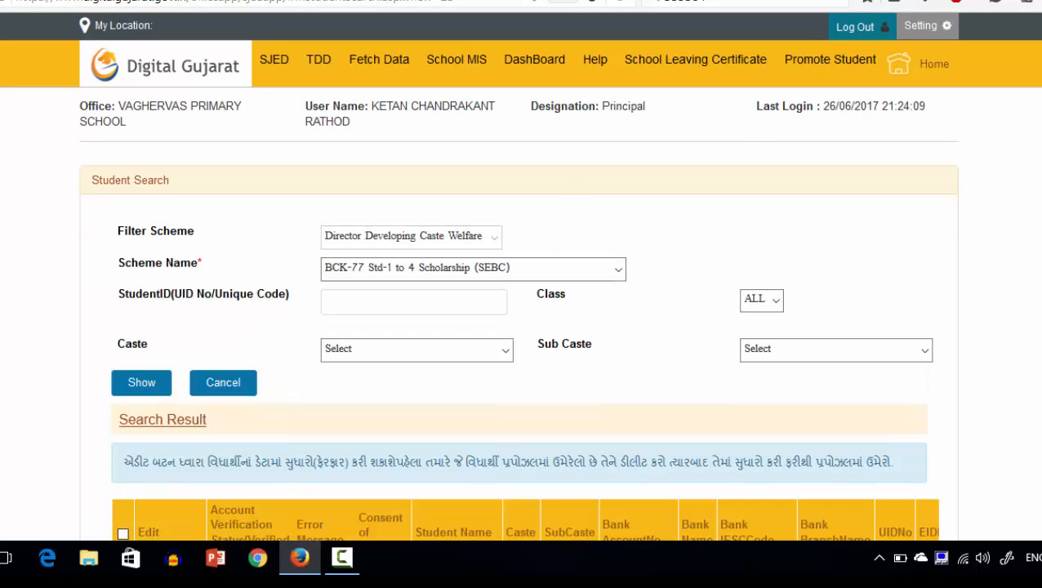
- Select the consented student removed from the old proposal, create a new proposal from the search result grid and dismiss the message
scroll(522, 327, "down", 8)
scroll(523, 327, "up", 2)
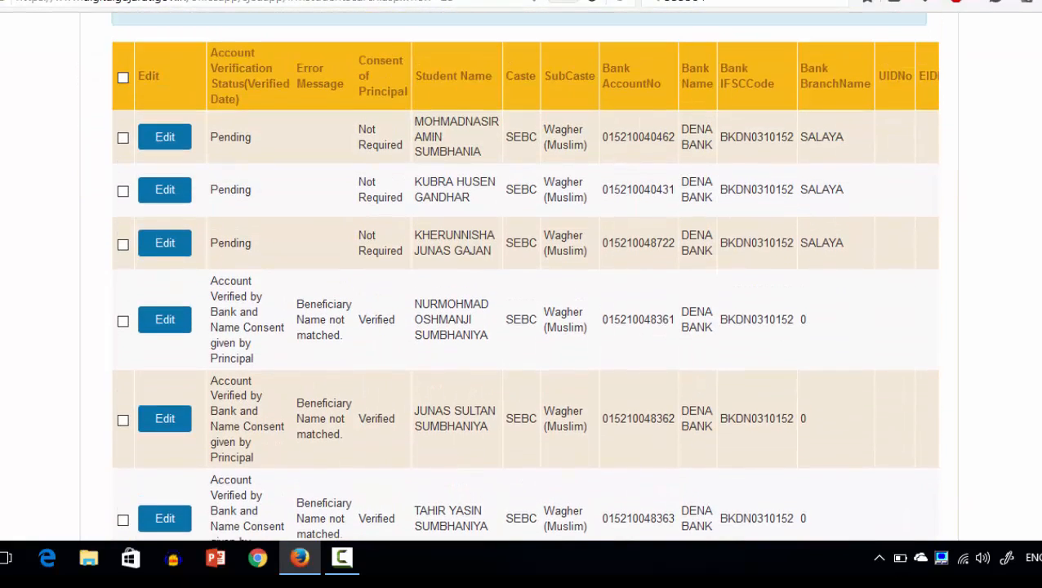
scroll(522, 327, "down", 2)
scroll(522, 277, "down", 3)
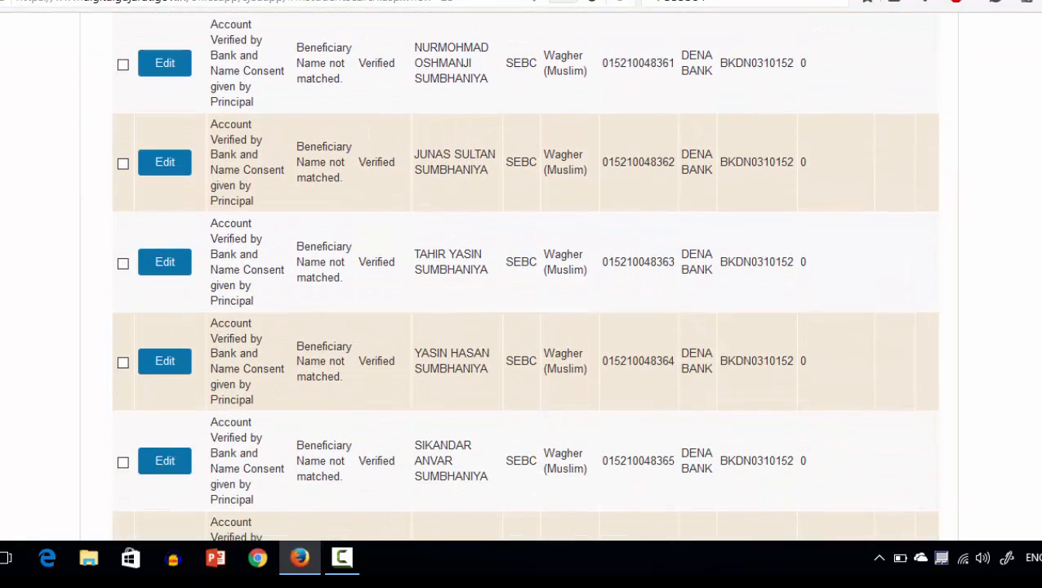
left_click(123, 463)
scroll(946, 344, "down", 12)
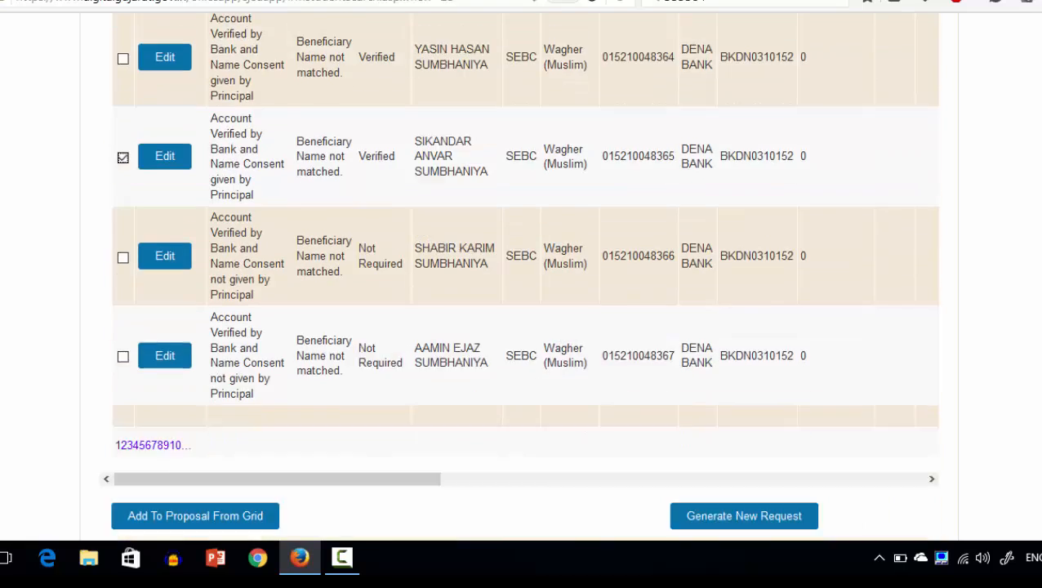
left_click(257, 219)
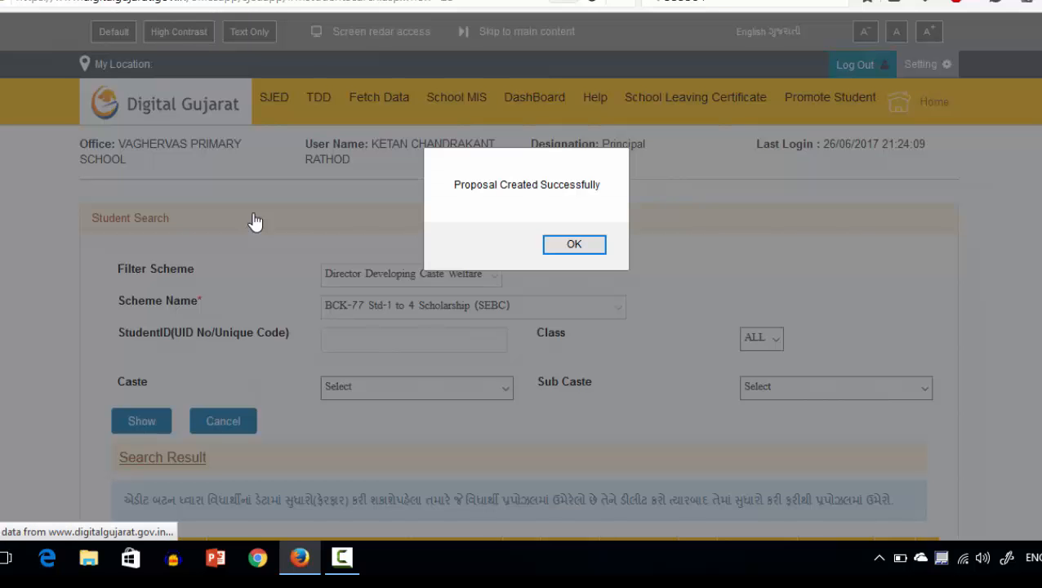
left_click_drag(454, 185, 614, 186)
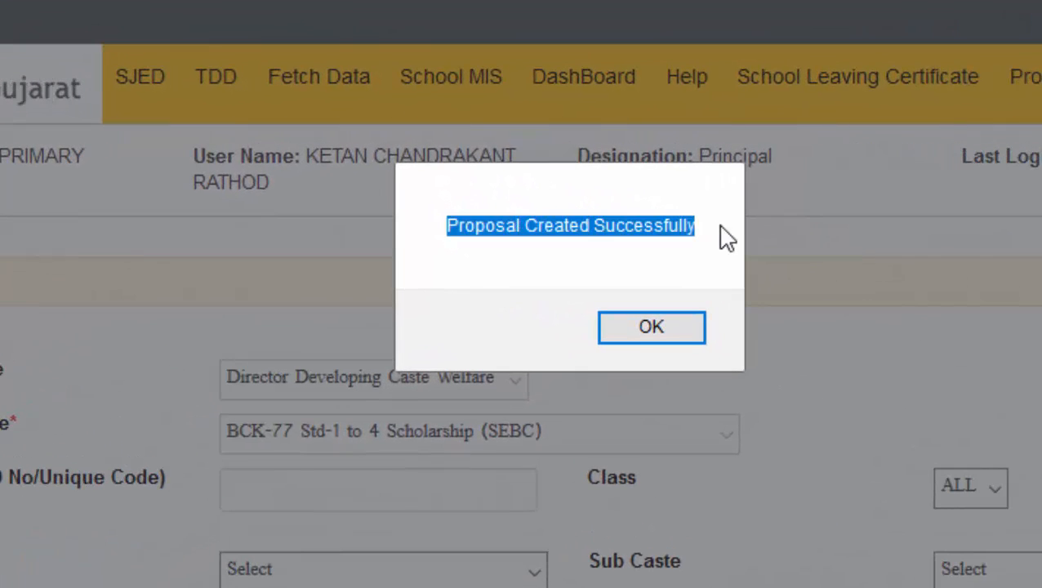
left_click(645, 331)
- Examine the request number of the newly created proposal above its student table
mouse_move(171, 6)
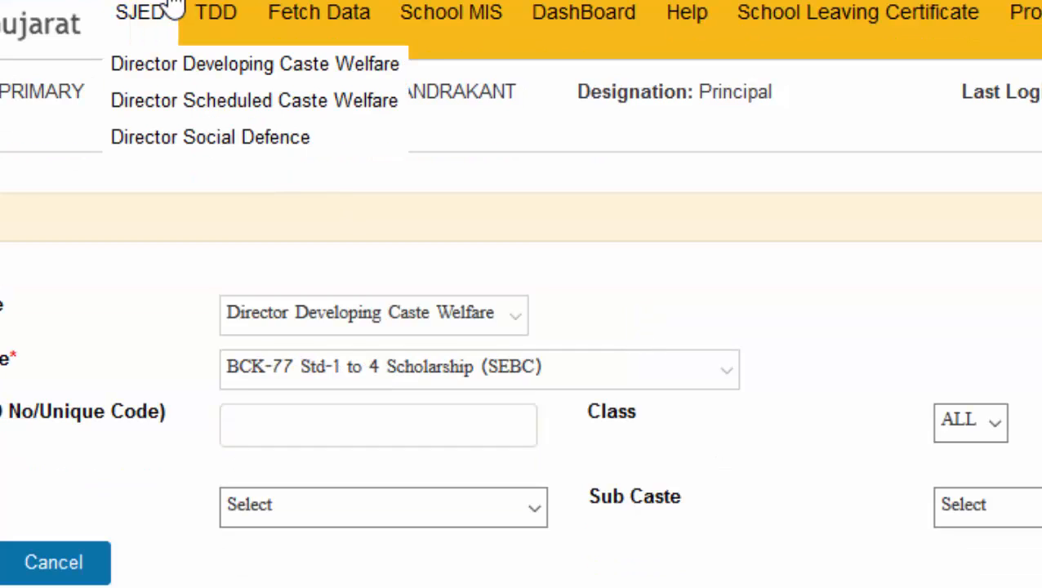
mouse_move(124, 57)
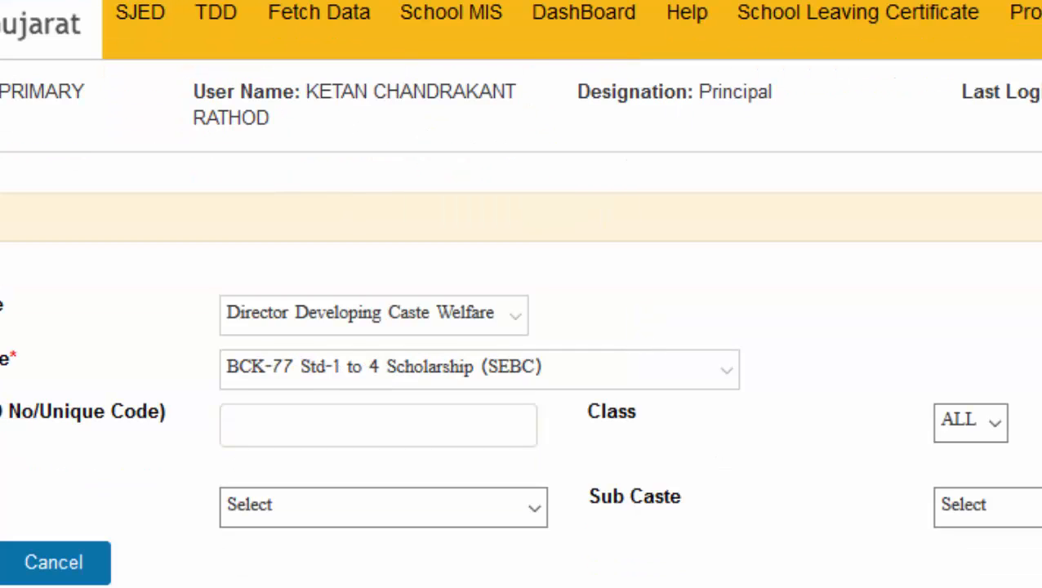
scroll(305, 433, "down", 15)
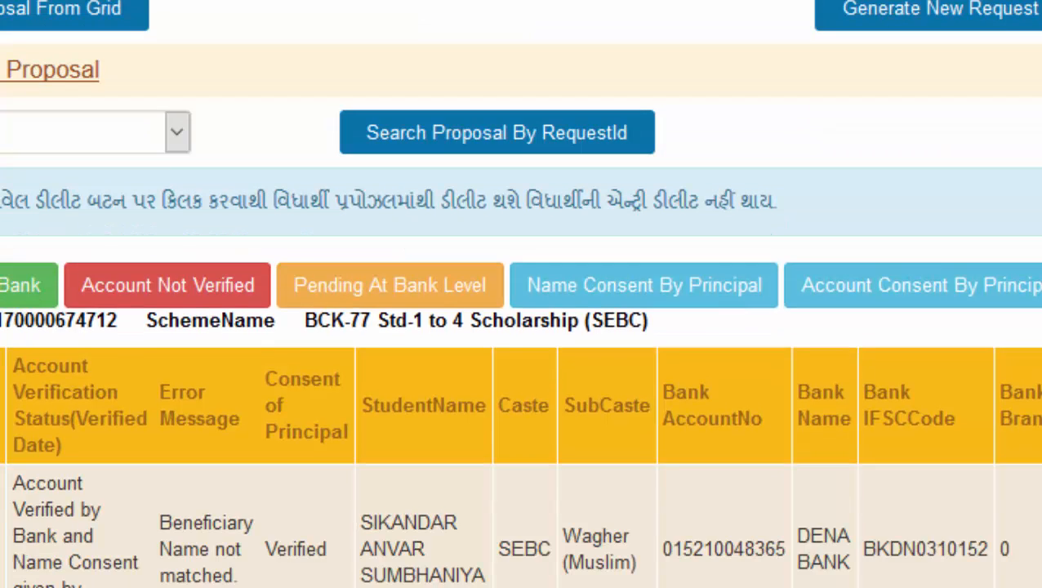
left_click_drag(118, 320, 24, 323)
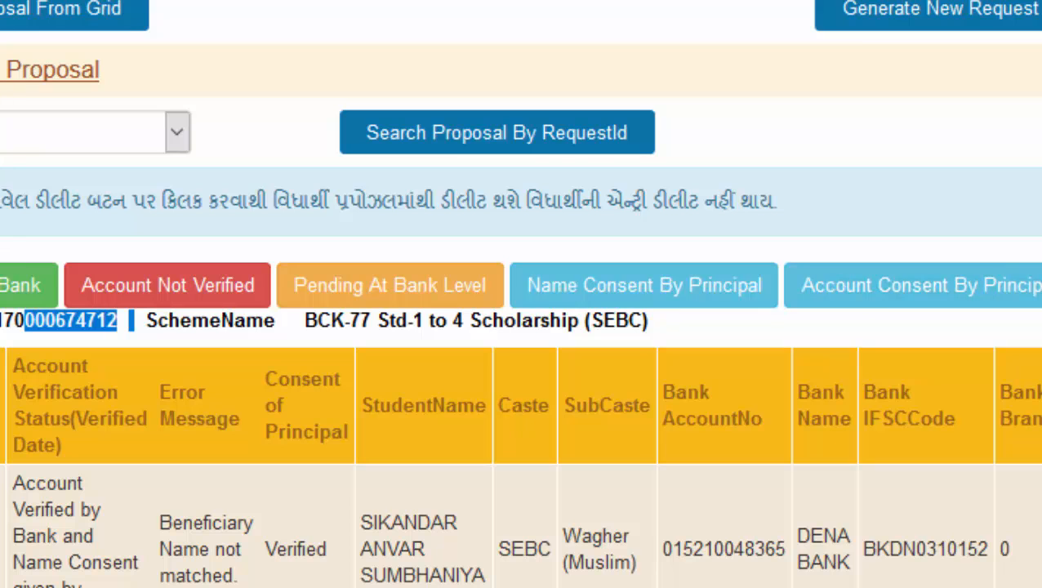
- Open the Proposal Detail list for Director Developing Caste Welfare
scroll(521, 294, "up", 10)
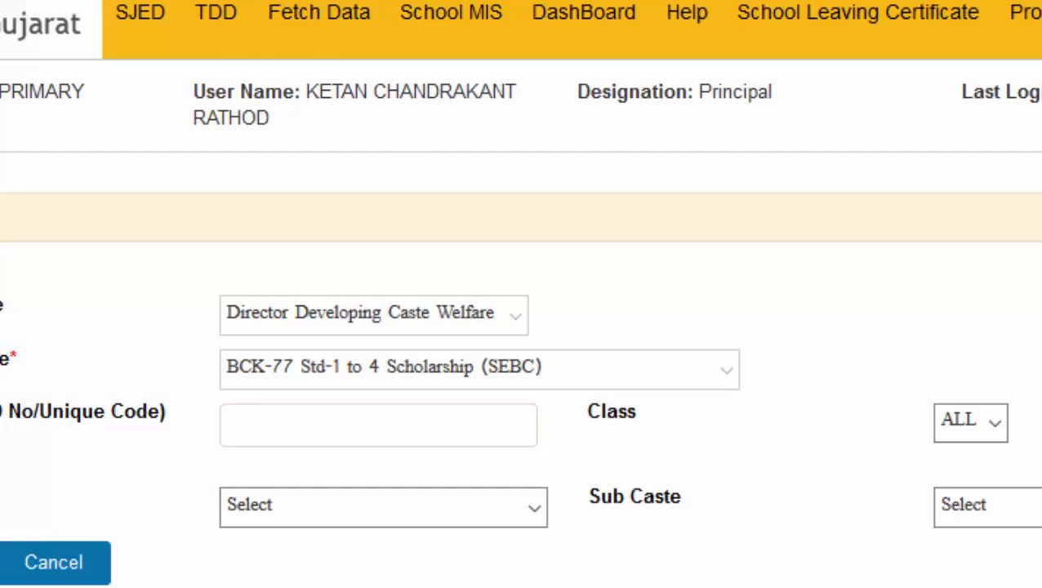
mouse_move(122, 23)
mouse_move(245, 65)
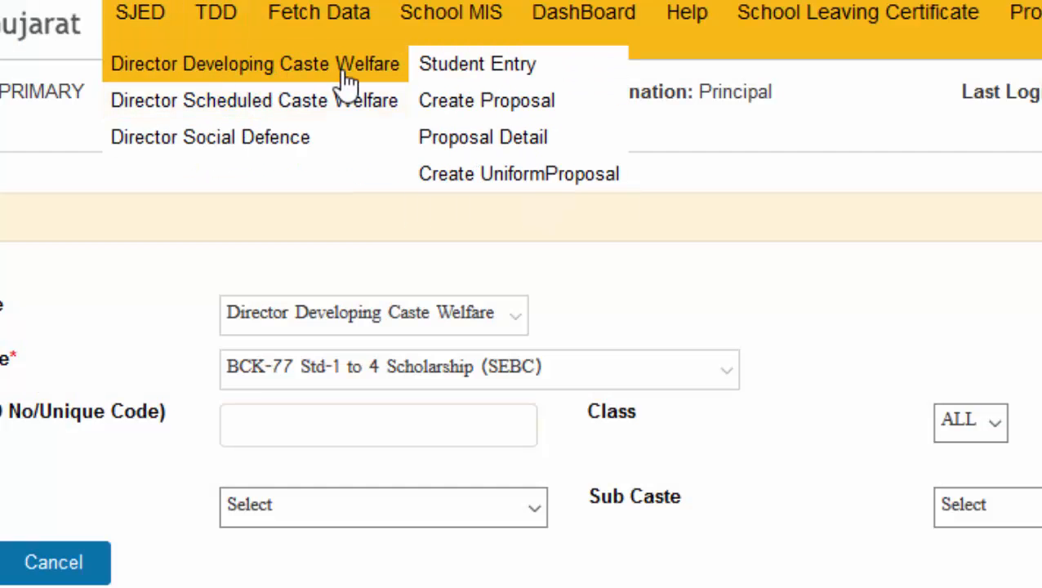
left_click(484, 139)
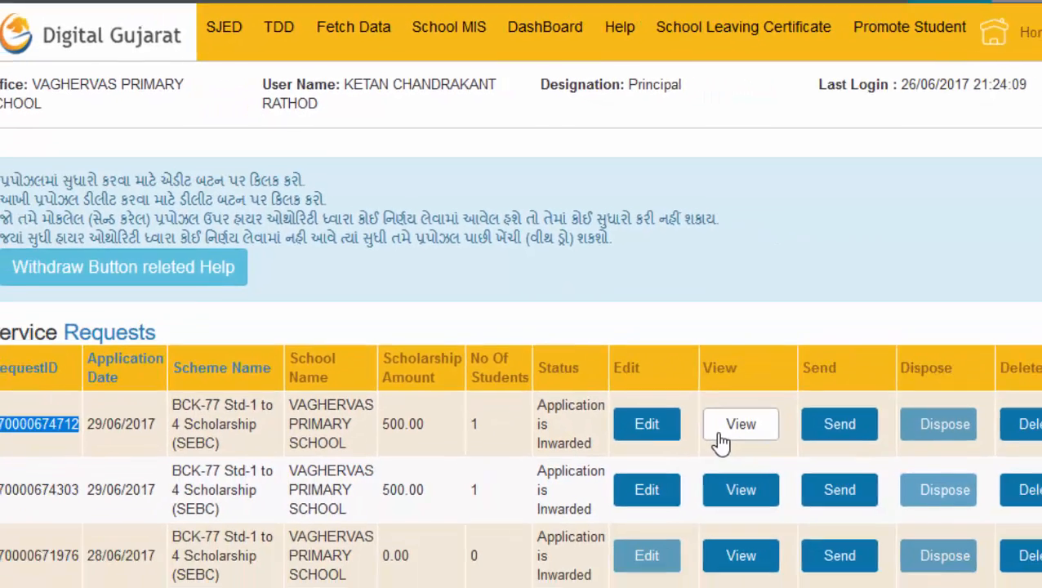
- View the newly created proposal's report, examine the student's details and return to the proposal list
left_click(721, 439)
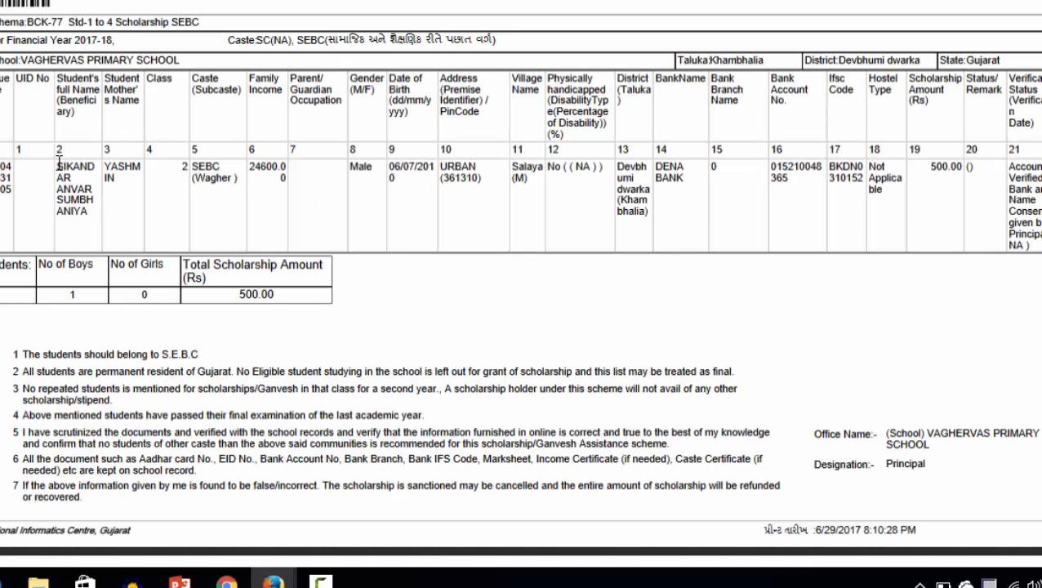
key("ctrl+a")
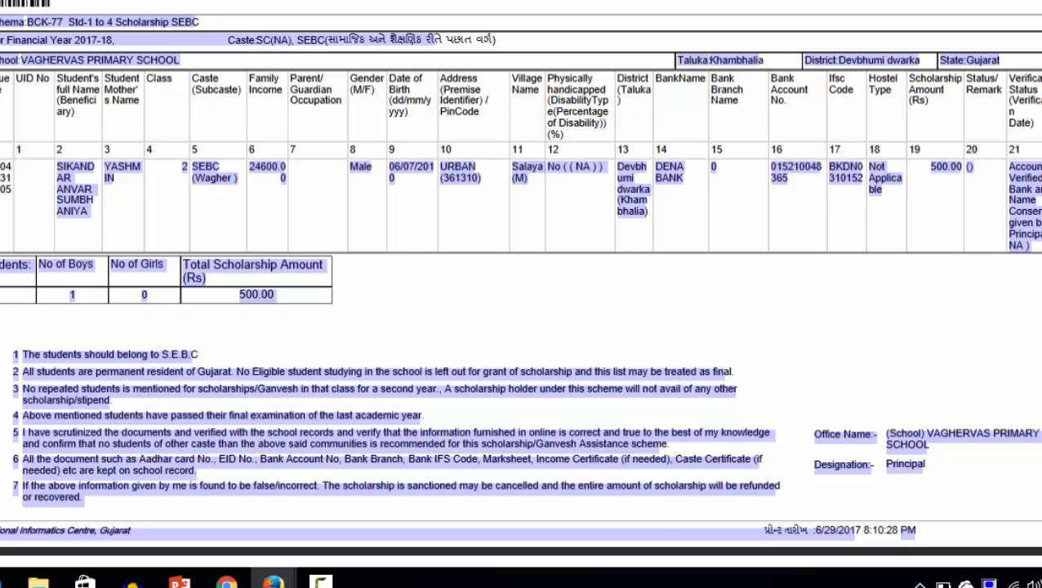
left_click(273, 581)
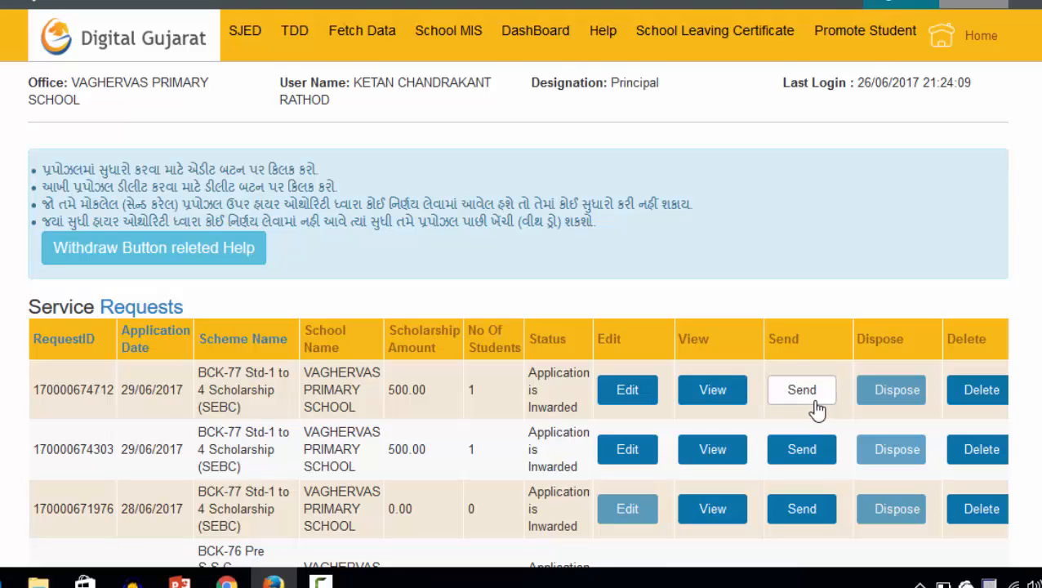
- Delete the newly created one-student BCK-77 proposal from the service requests and dismiss the message
left_click(968, 406)
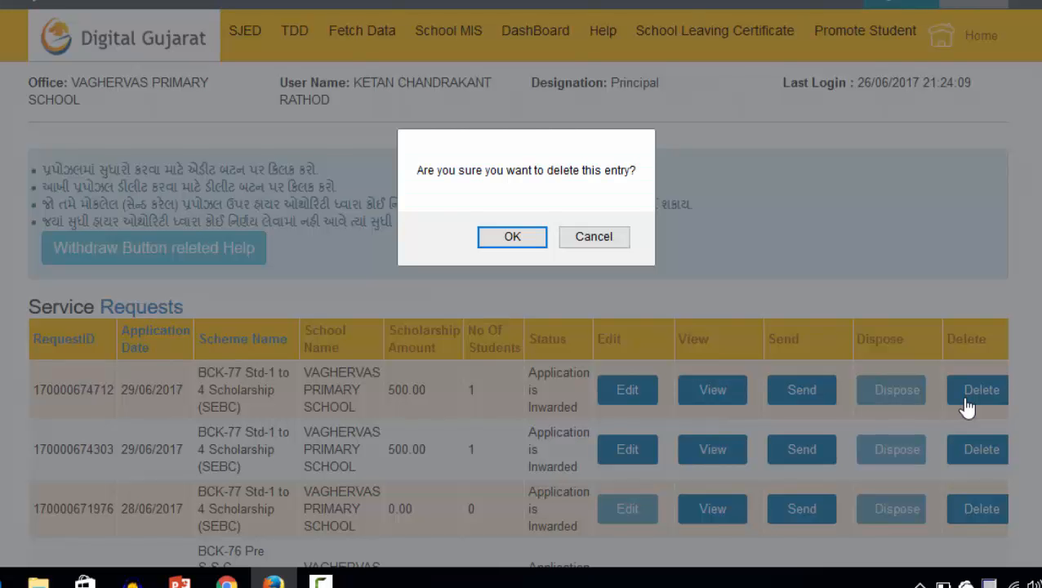
left_click(504, 237)
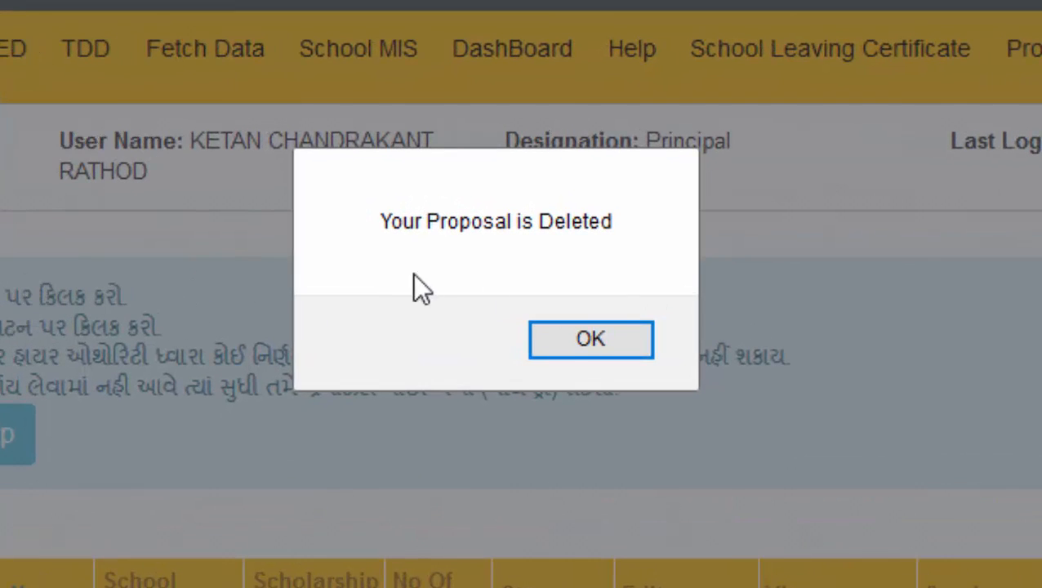
left_click(609, 343)
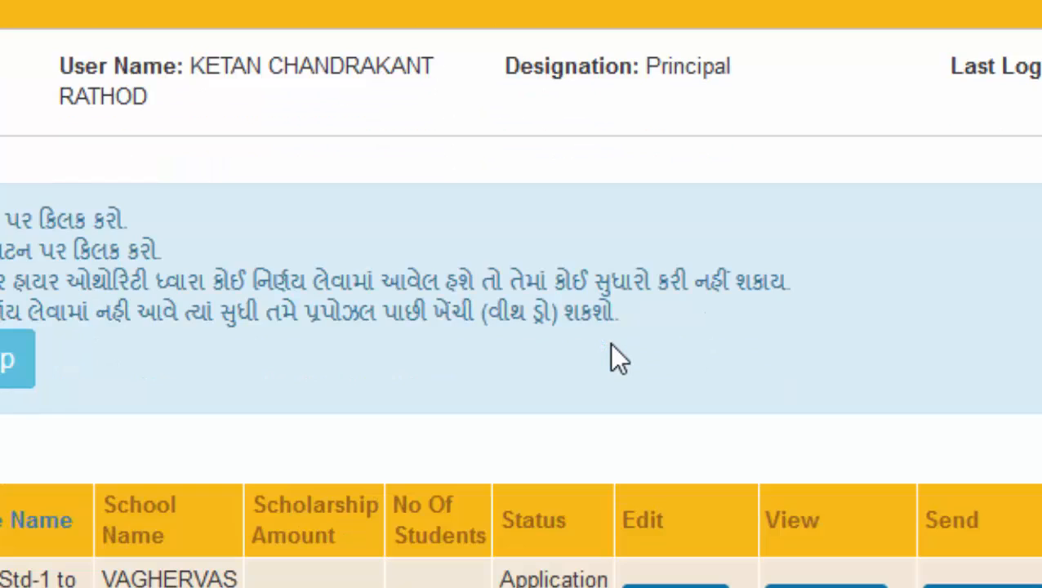